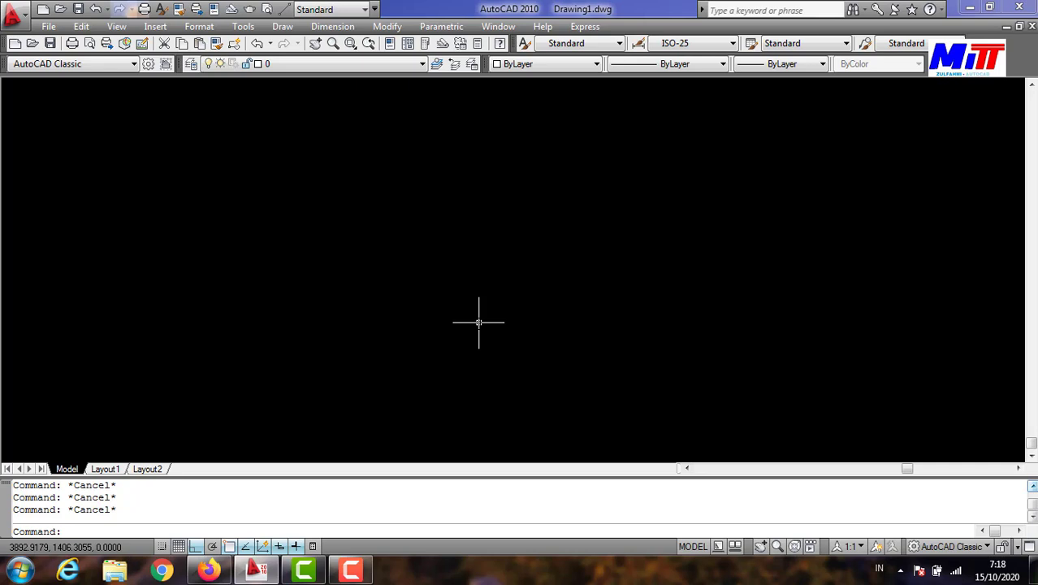
Start a line at a picked point and draw the 210 vertical first segment
{"action": "type", "text": "l"}
{"action": "key", "text": "Return"}
{"action": "left_click", "coordinate": [474, 258]}
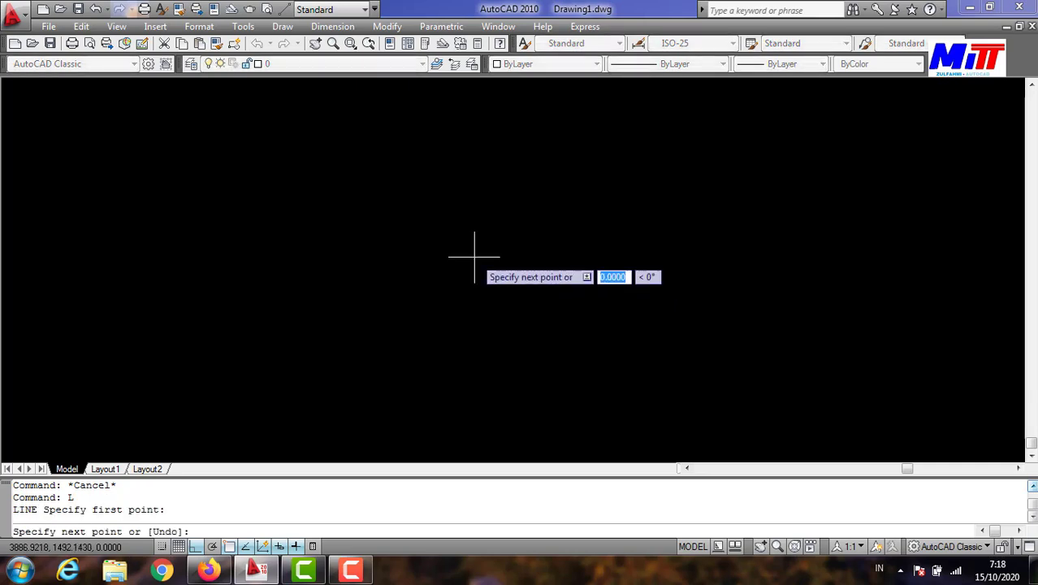
{"action": "type", "text": "210"}
{"action": "key", "text": "Return"}
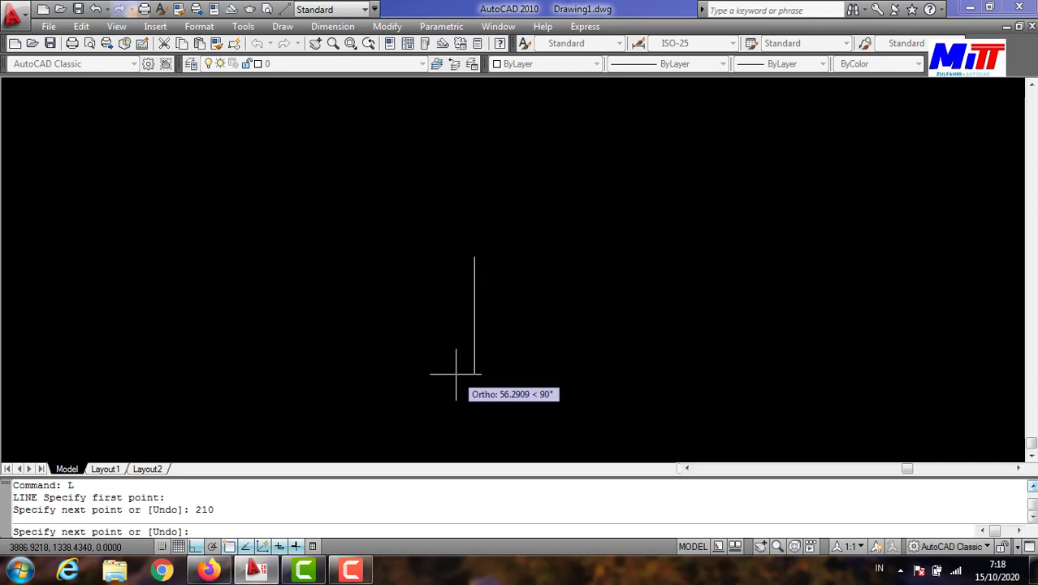
{"action": "middle_click_drag", "start_coordinate": [455, 373], "coordinate": [475, 294]}
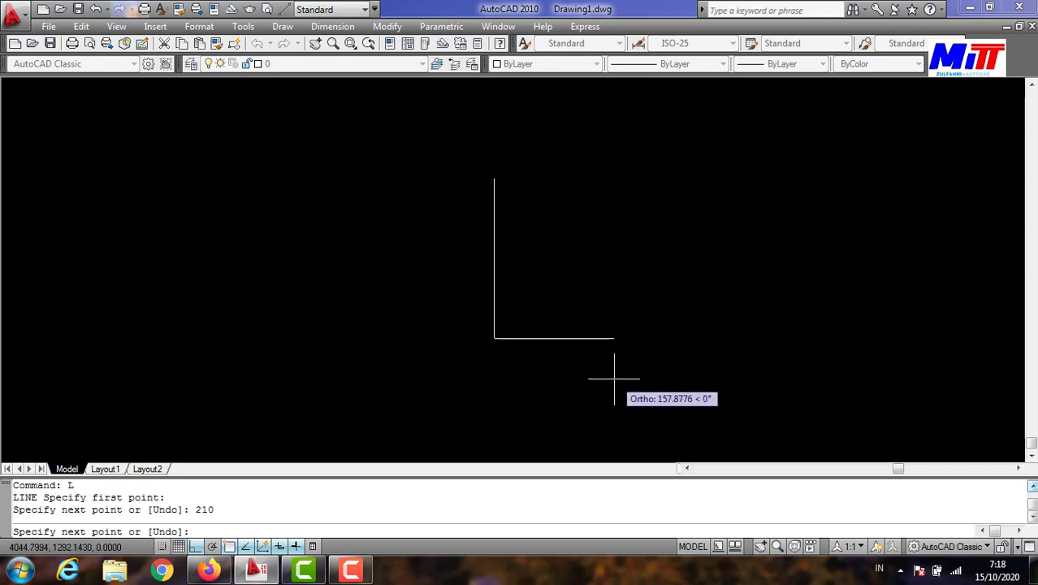
Add stepped segments of 35, 36, 10 and 36 to the spindle outline
{"action": "type", "text": "35"}
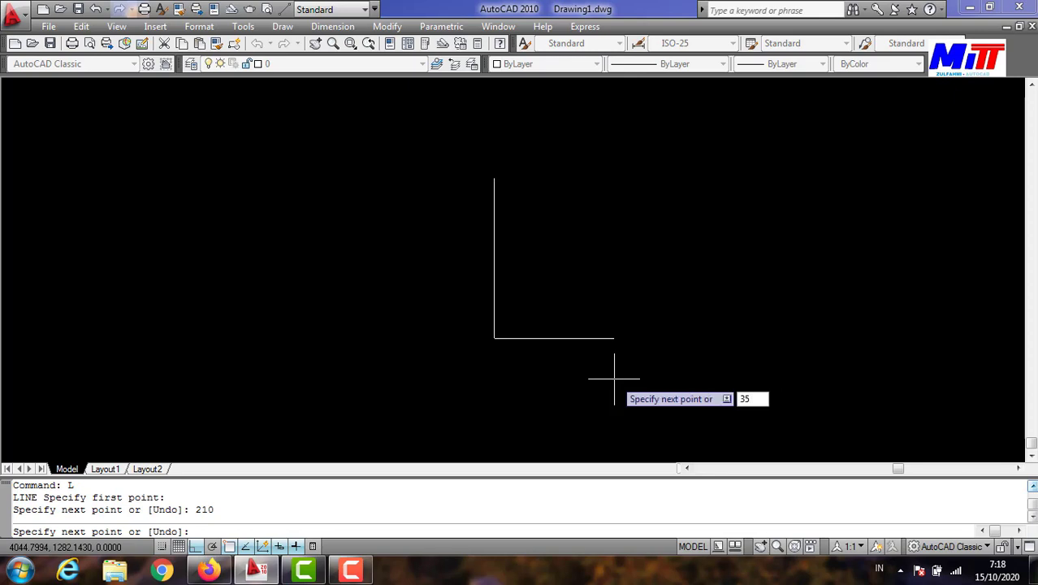
{"action": "key", "text": "Return"}
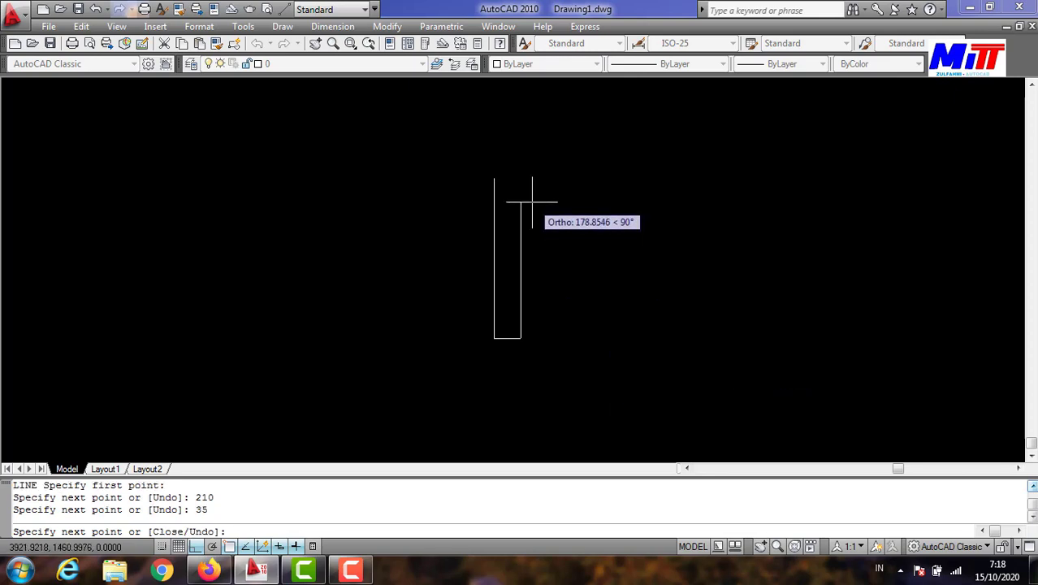
{"action": "type", "text": "36"}
{"action": "key", "text": "Return"}
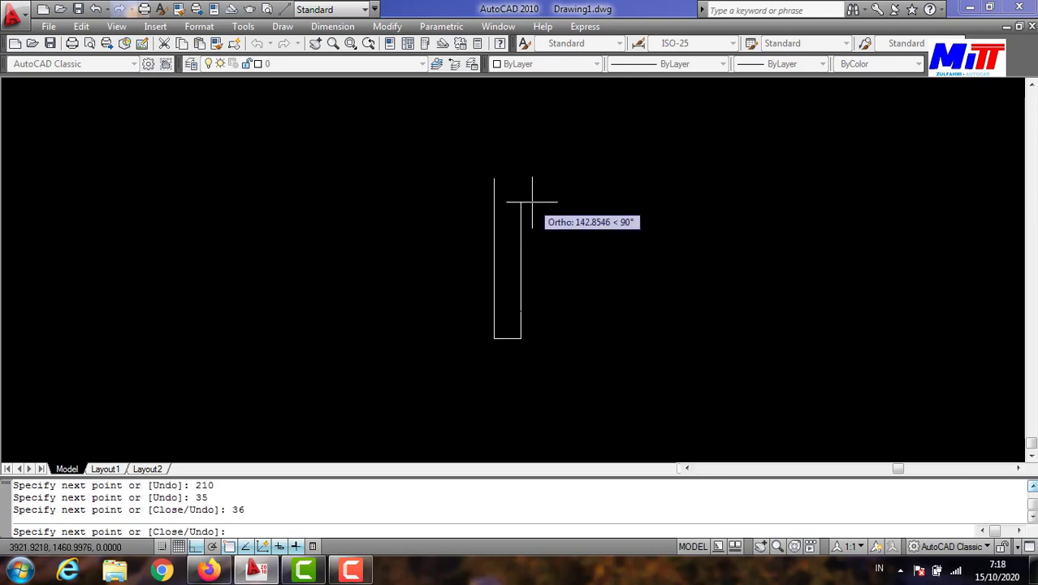
{"action": "type", "text": "10"}
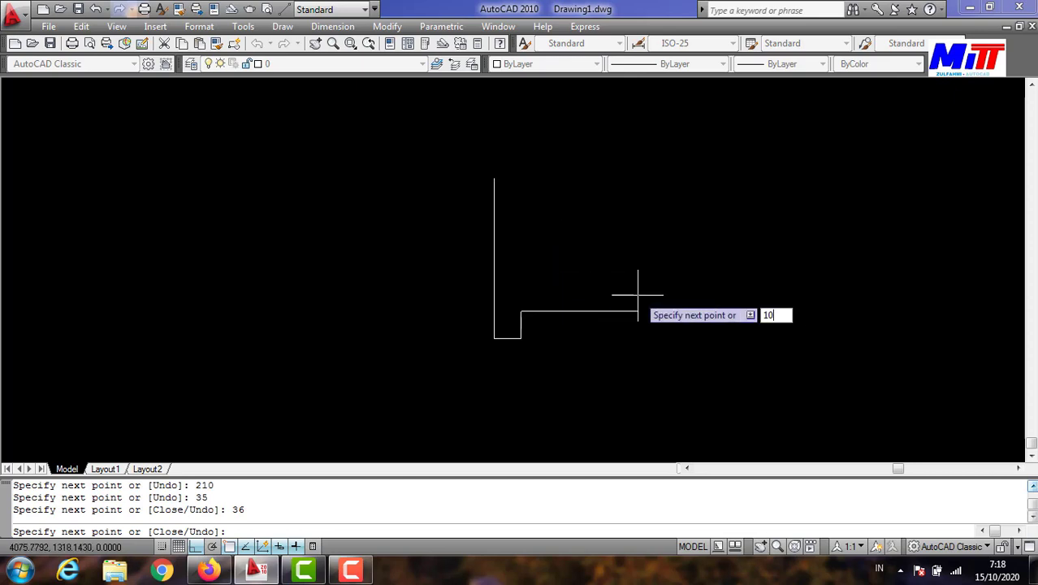
{"action": "key", "text": "Return"}
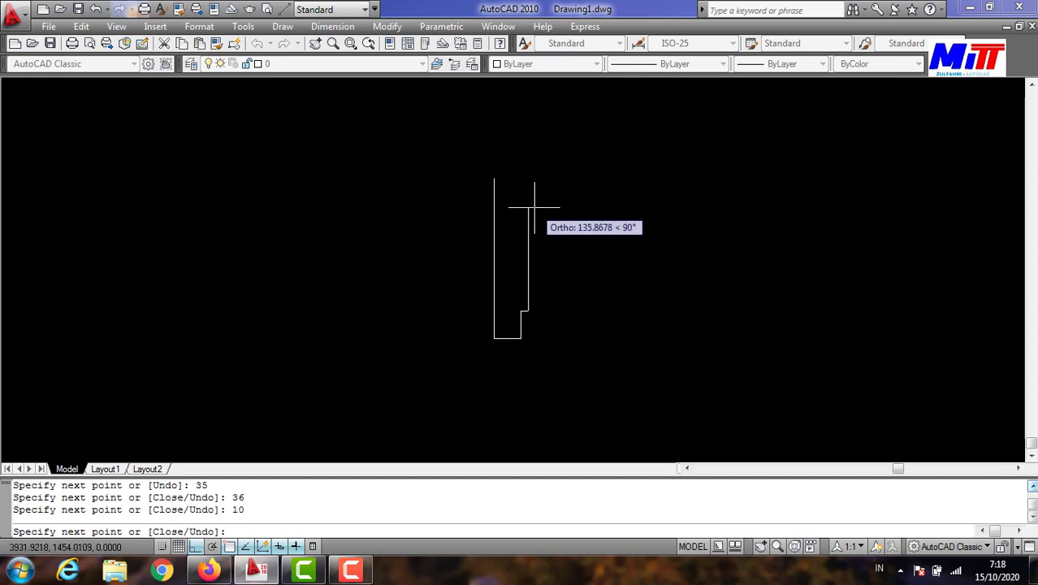
{"action": "type", "text": "36"}
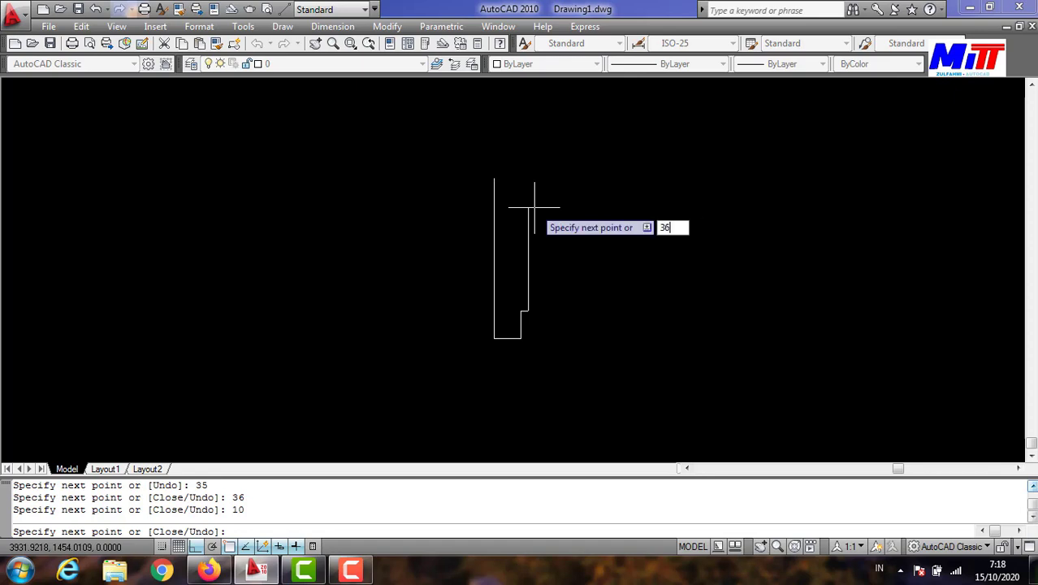
{"action": "key", "text": "Return"}
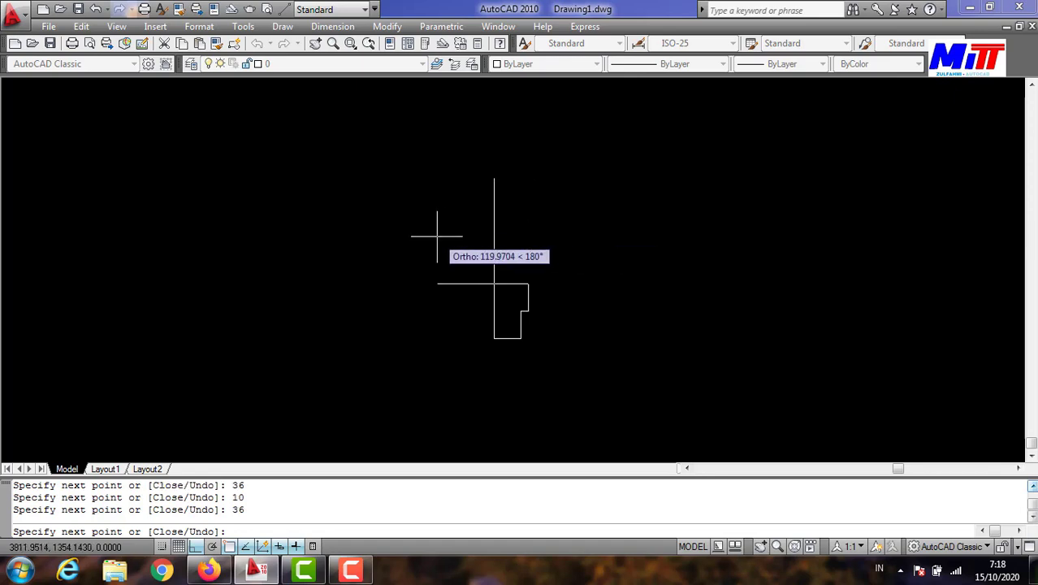
Add a 10 segment and a 15 segment, then undo the misplaced 15
{"action": "type", "text": "10"}
{"action": "key", "text": "Return"}
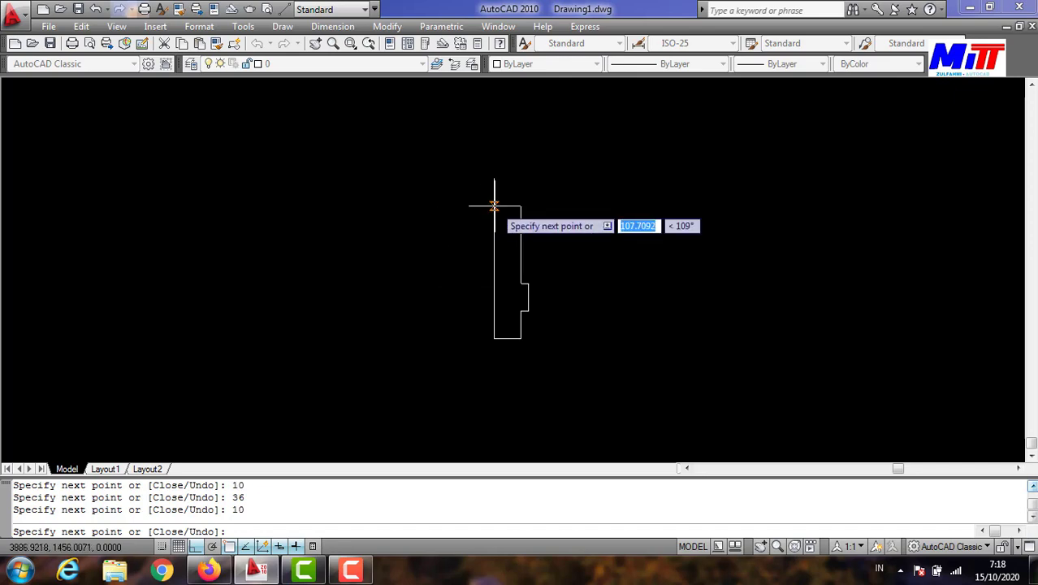
{"action": "type", "text": "15"}
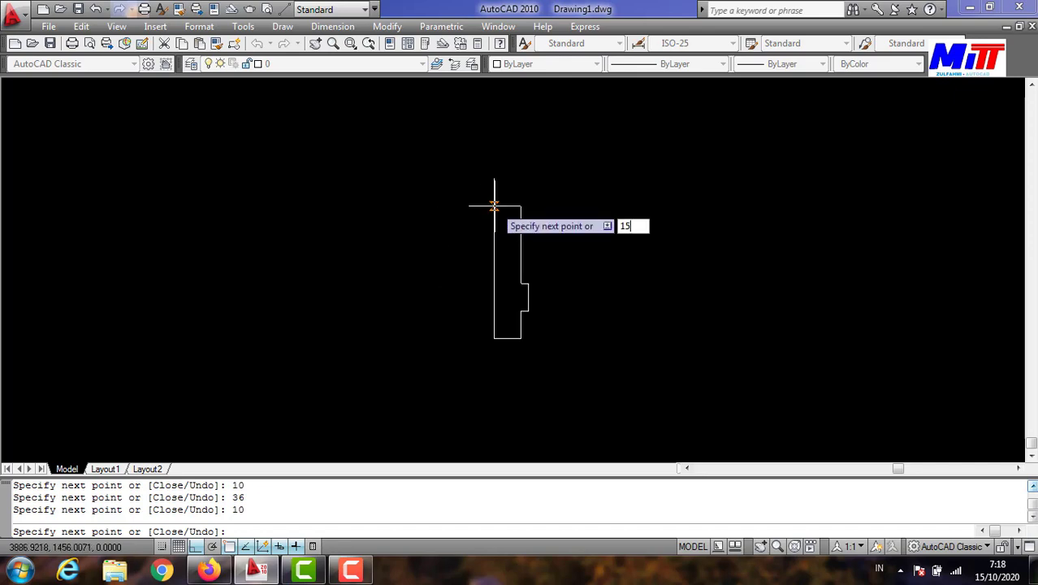
{"action": "key", "text": "Return"}
{"action": "type", "text": "u"}
{"action": "key", "text": "Return"}
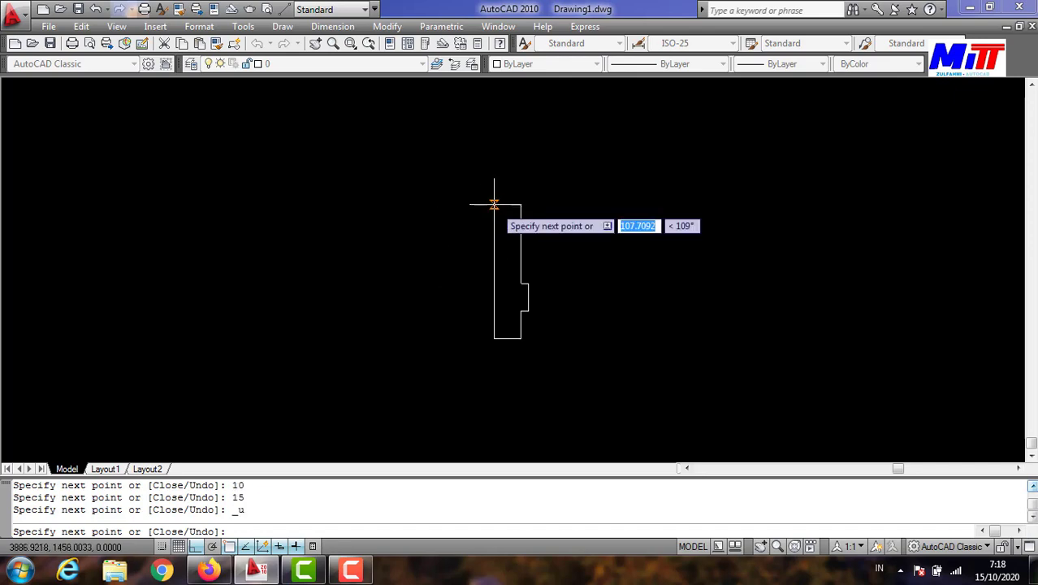
Redraw the 15 segment upward, then add 20 and 25 segments
{"action": "type", "text": "15"}
{"action": "key", "text": "Return"}
{"action": "scroll", "coordinate": [517, 227], "scroll_direction": "up", "scroll_amount": 1}
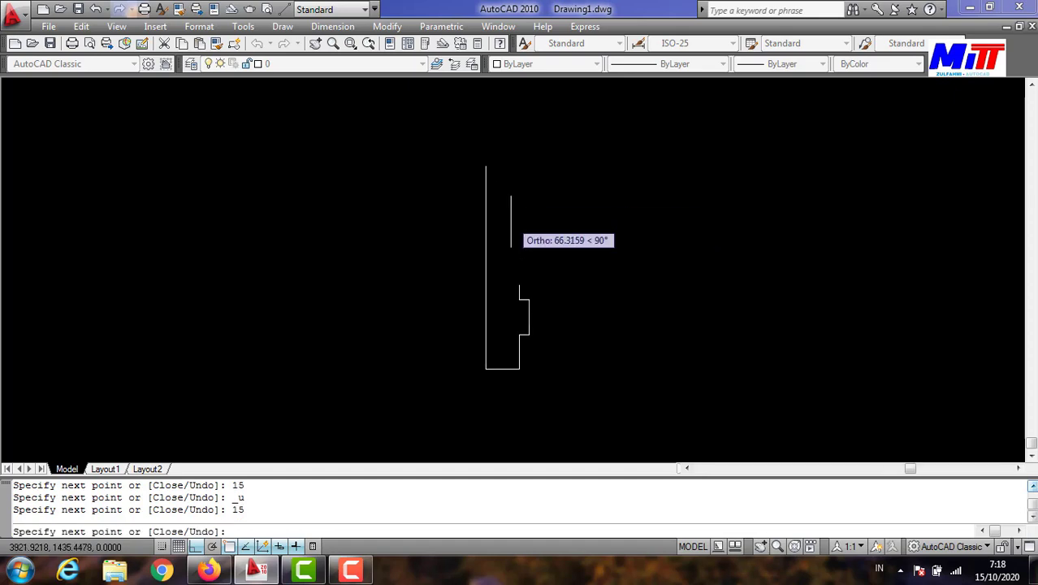
{"action": "scroll", "coordinate": [518, 243], "scroll_direction": "up", "scroll_amount": 2}
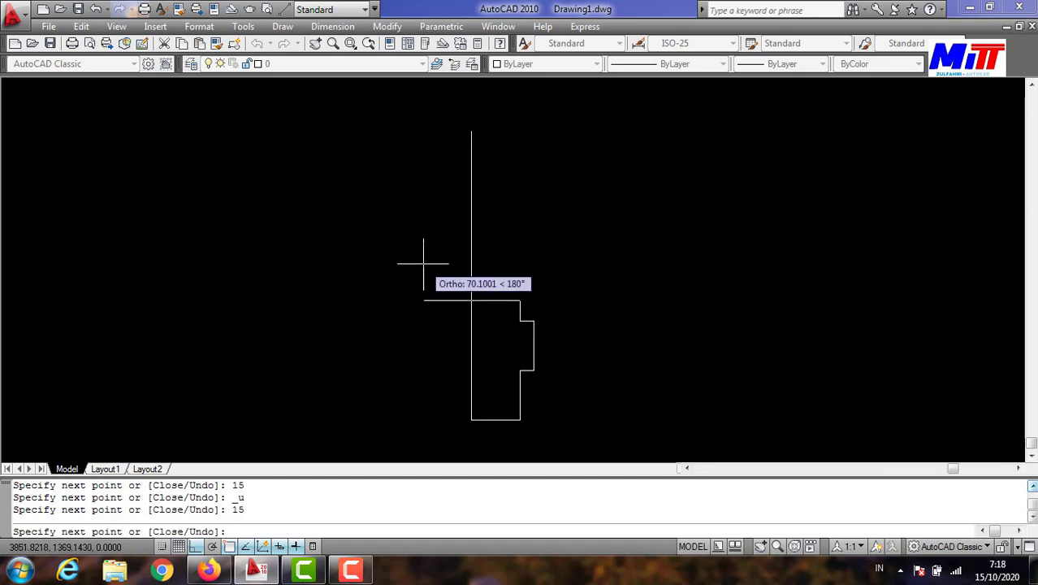
{"action": "type", "text": "20"}
{"action": "key", "text": "Return"}
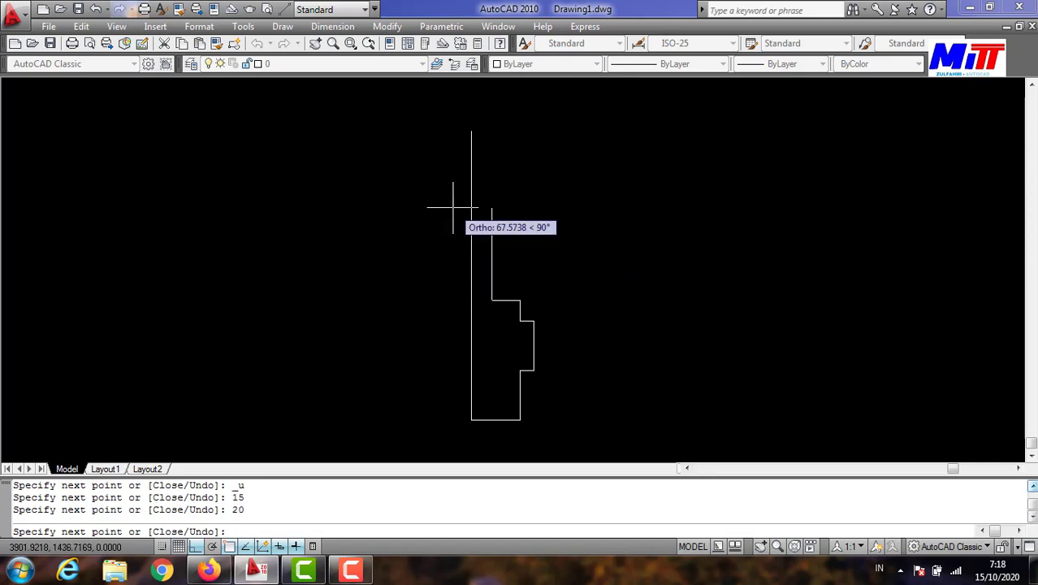
{"action": "type", "text": "25"}
{"action": "key", "text": "Return"}
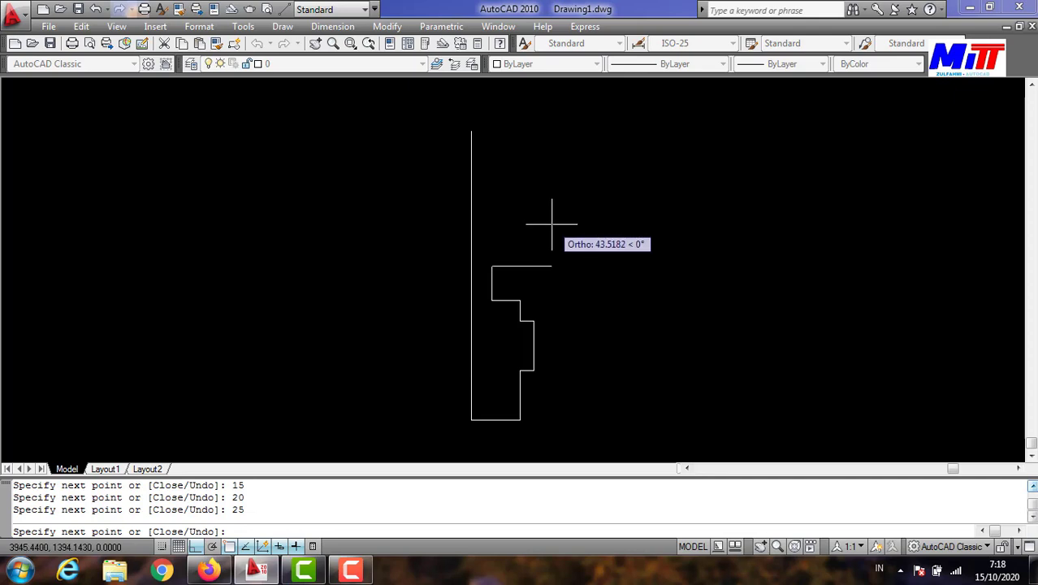
Add further outline segments of 5, 5, 8, 18 and 25
{"action": "type", "text": "5"}
{"action": "key", "text": "Return"}
{"action": "type", "text": "5"}
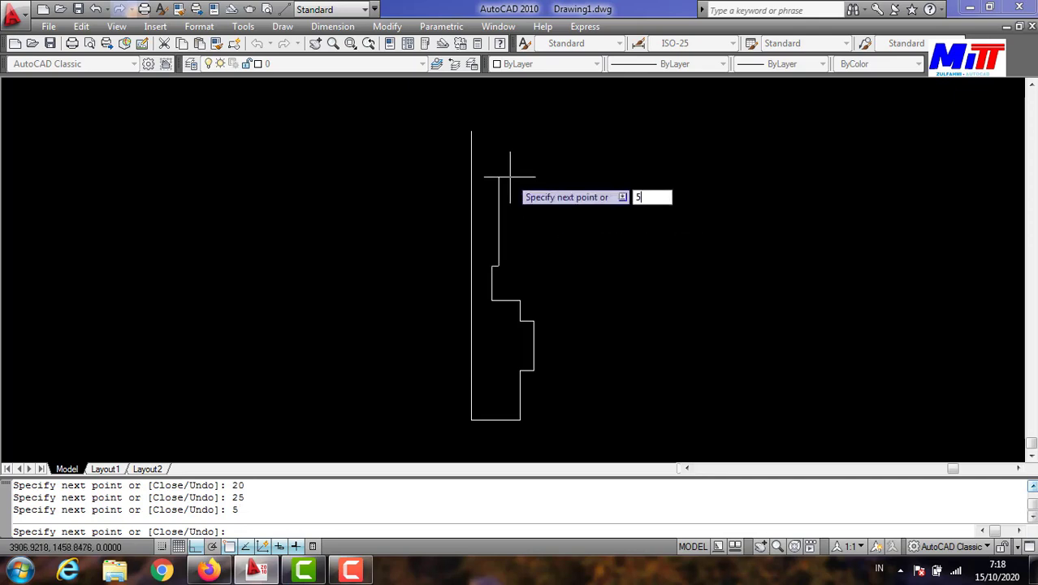
{"action": "key", "text": "Return"}
{"action": "type", "text": "8"}
{"action": "key", "text": "Return"}
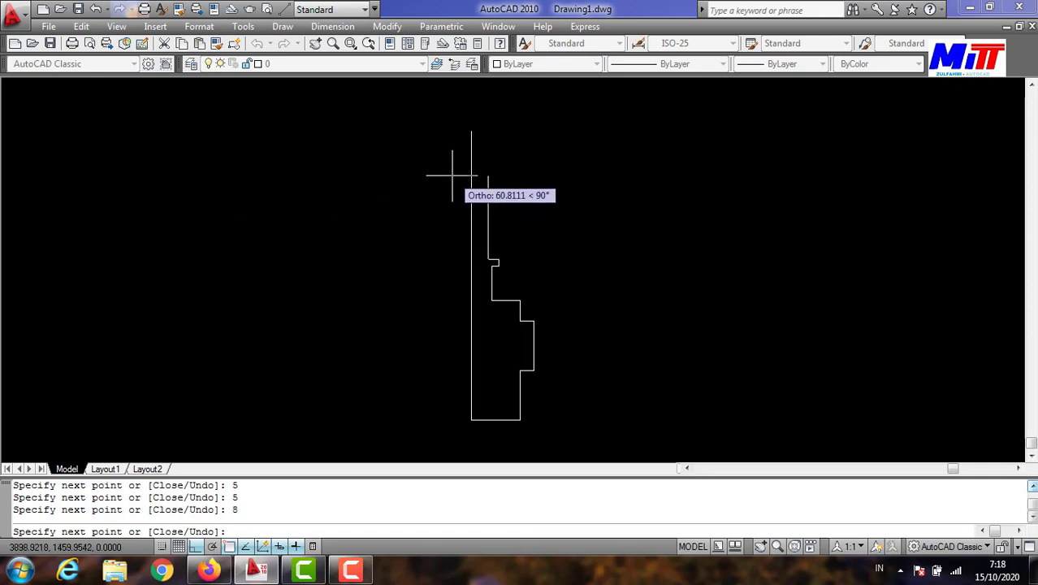
{"action": "type", "text": "18"}
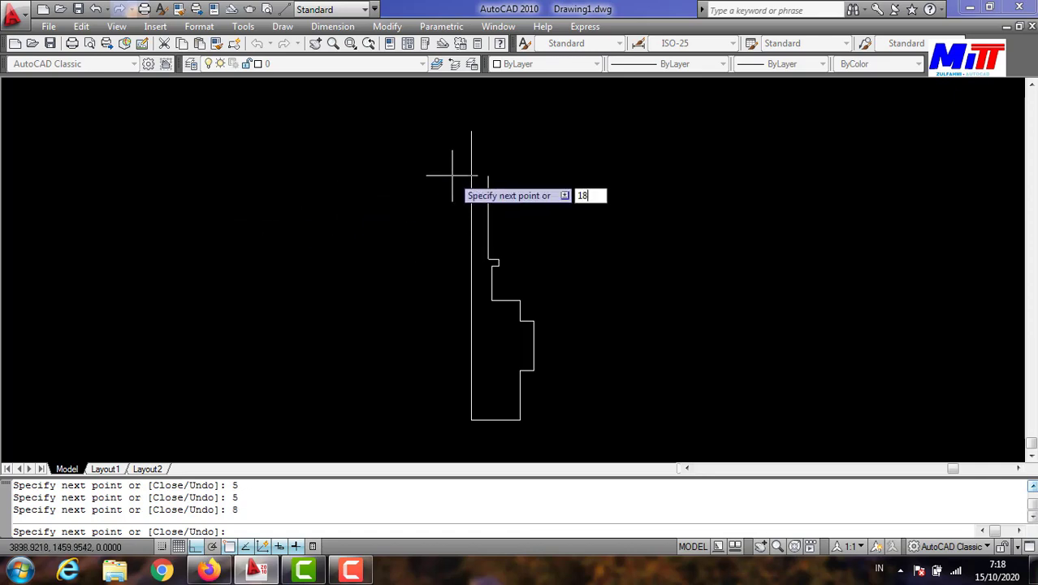
{"action": "key", "text": "Return"}
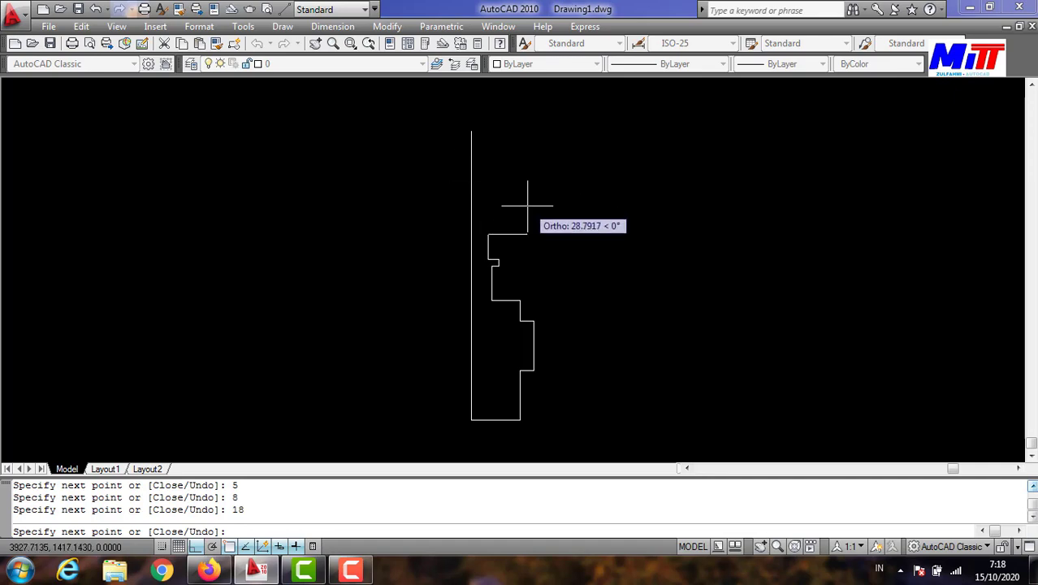
{"action": "type", "text": "25"}
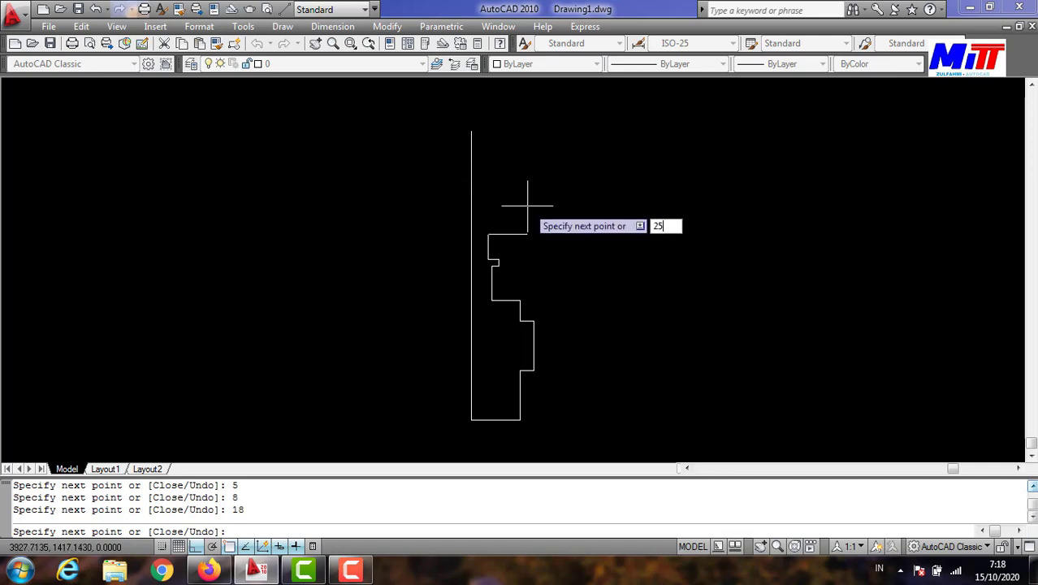
{"action": "key", "text": "Return"}
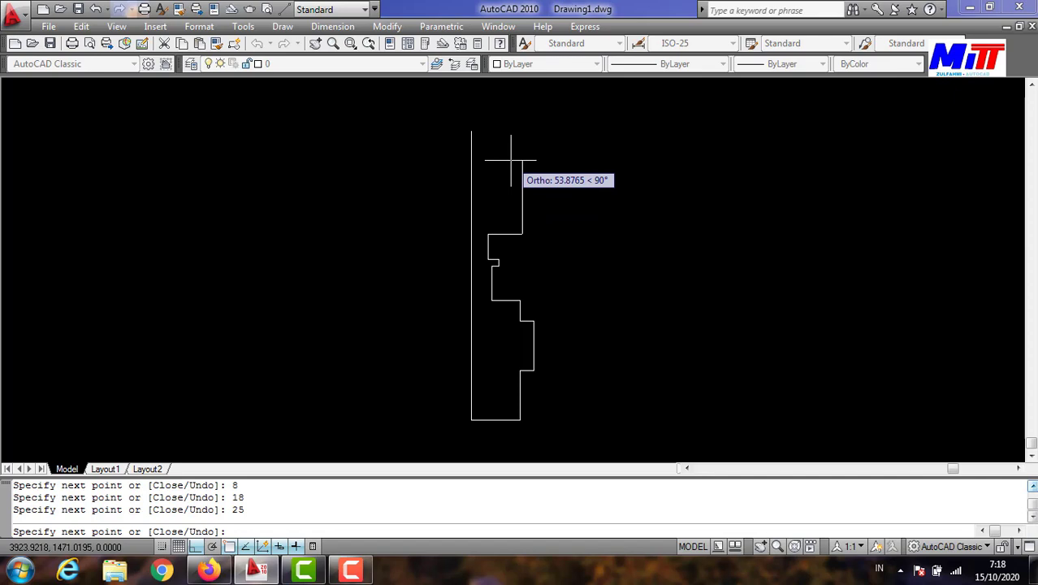
Add 20 and 25 segments, then a 30 segment redone after an undo
{"action": "type", "text": "20"}
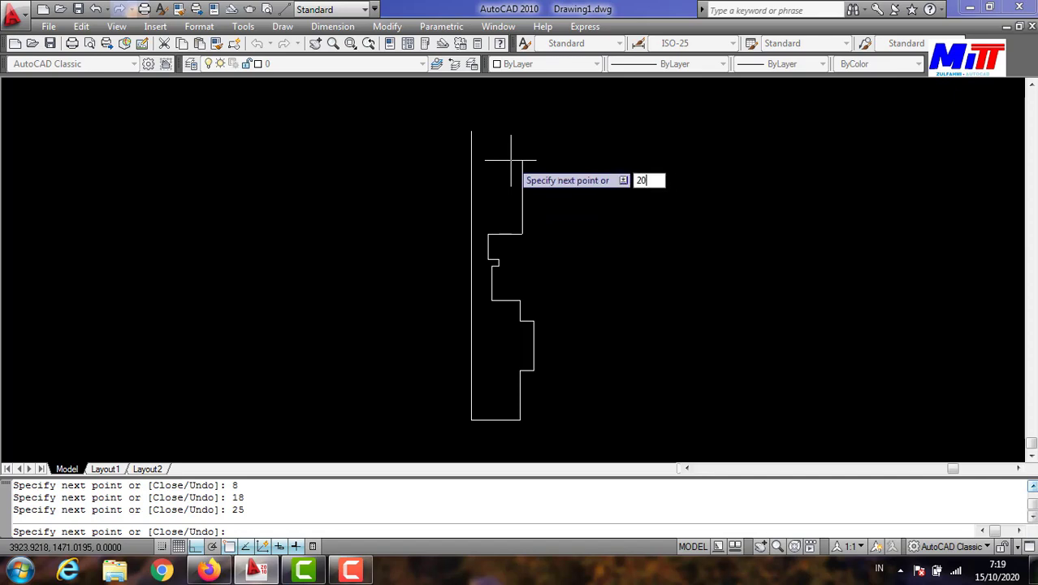
{"action": "key", "text": "Return"}
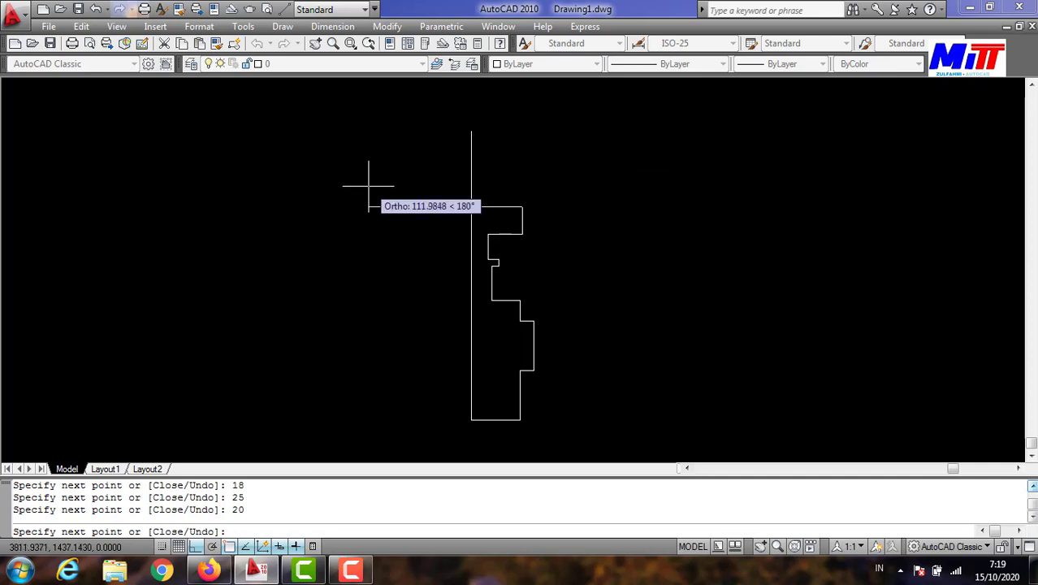
{"action": "type", "text": "25"}
{"action": "key", "text": "Return"}
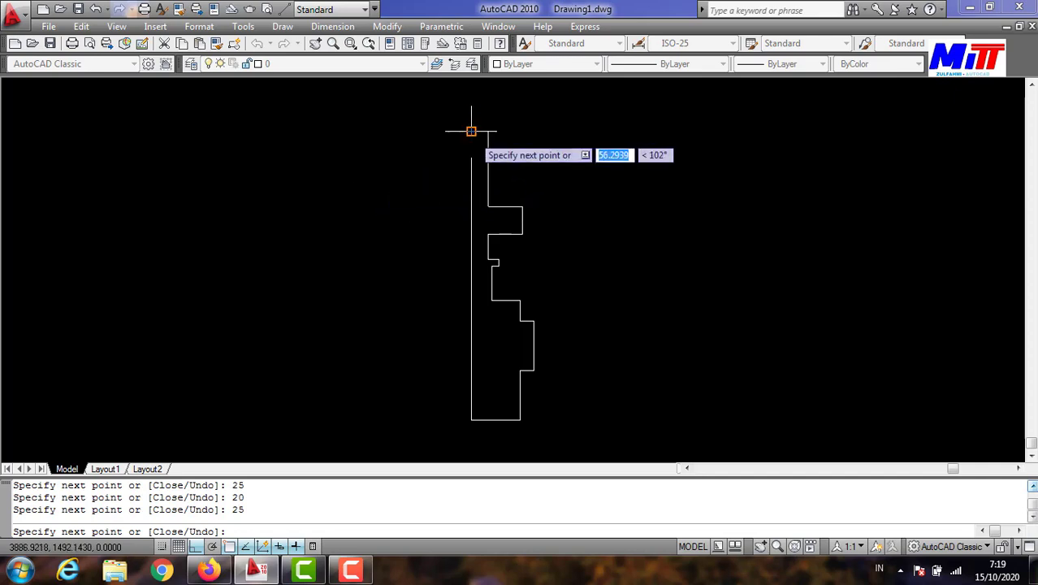
{"action": "type", "text": "30"}
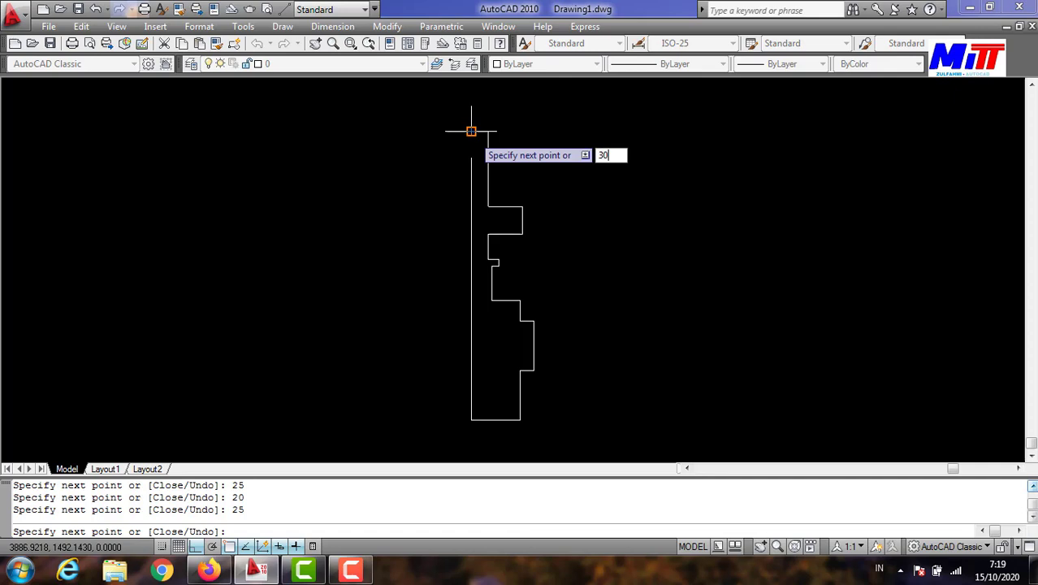
{"action": "key", "text": "Return"}
{"action": "key", "text": "ctrl+z"}
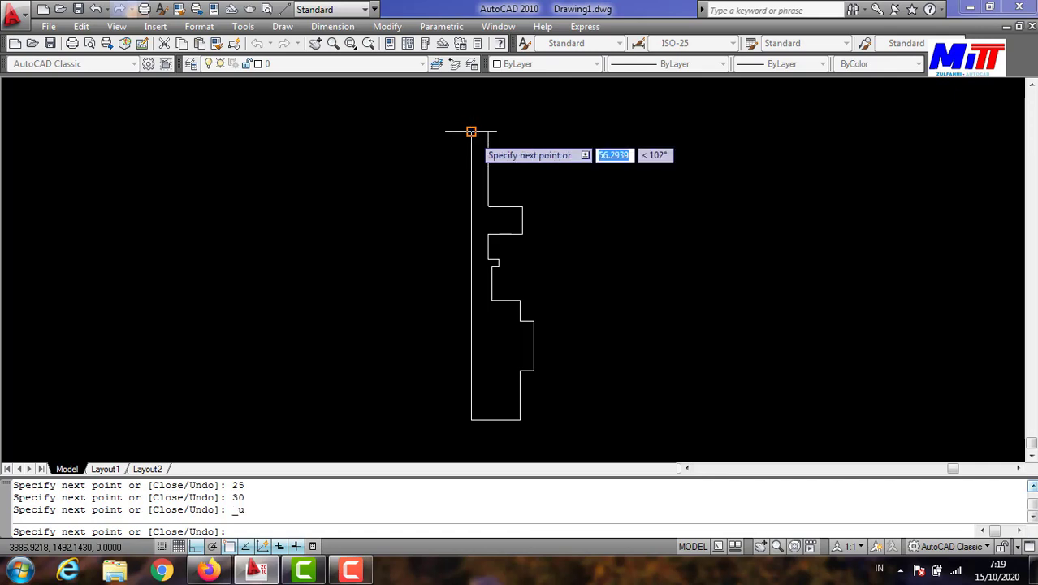
{"action": "type", "text": "30"}
{"action": "key", "text": "Return"}
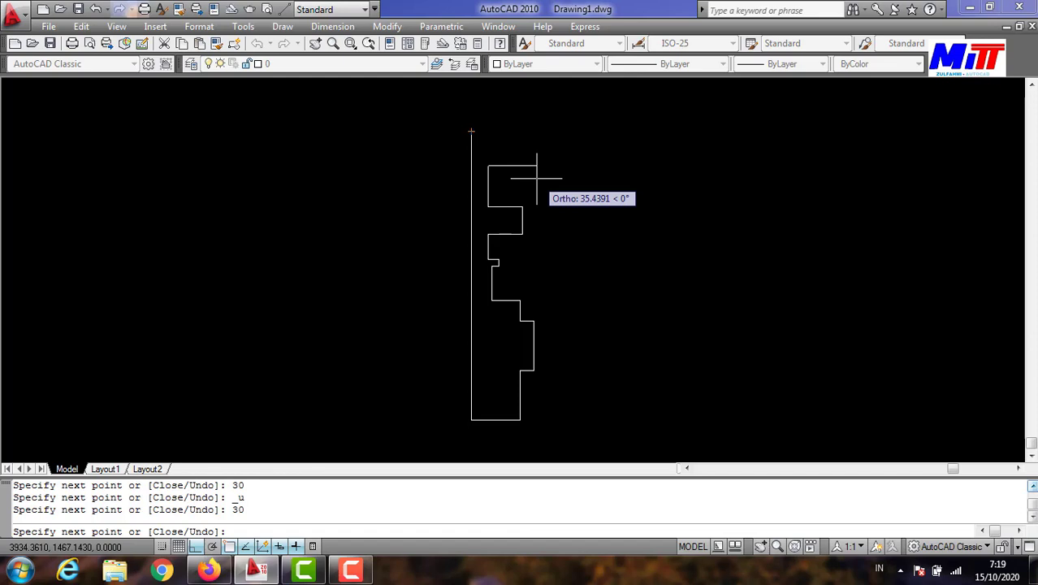
Finish the top with 40, 20, 40 and 5 segments, place the last vertex, and end the line
{"action": "type", "text": "45"}
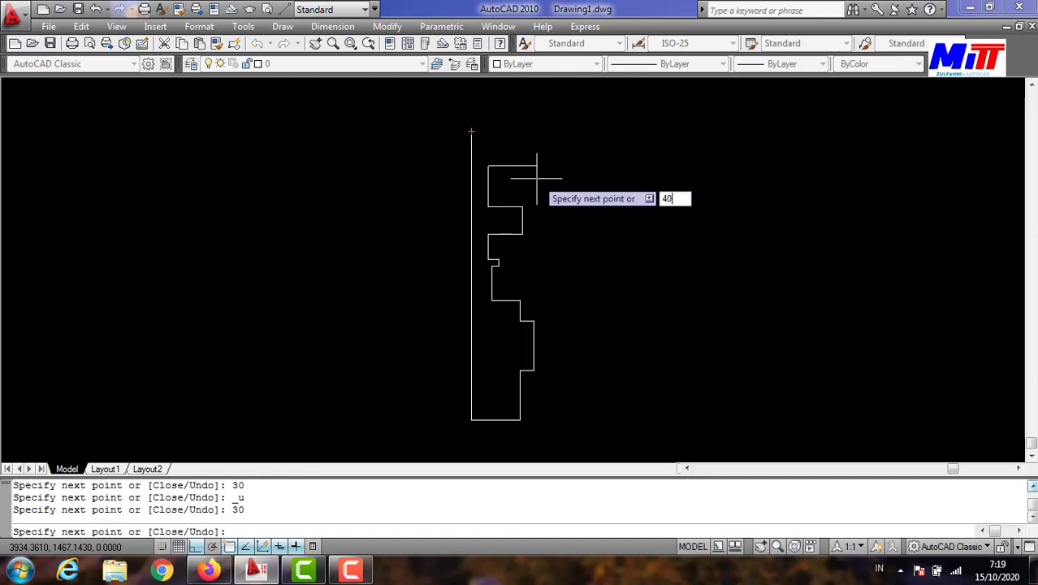
{"action": "key", "text": "Return"}
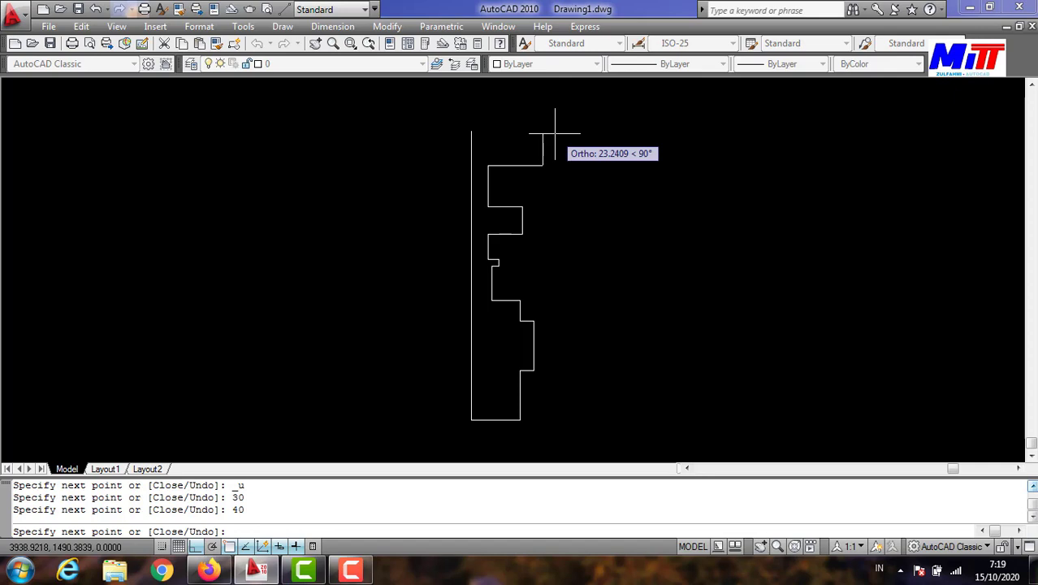
{"action": "type", "text": "20"}
{"action": "key", "text": "Return"}
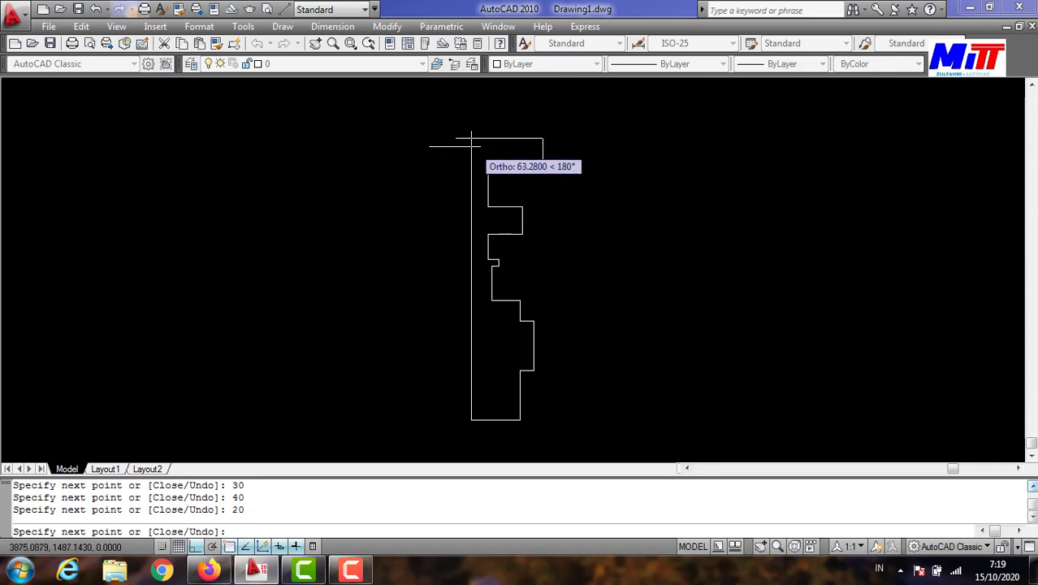
{"action": "type", "text": "40"}
{"action": "key", "text": "Return"}
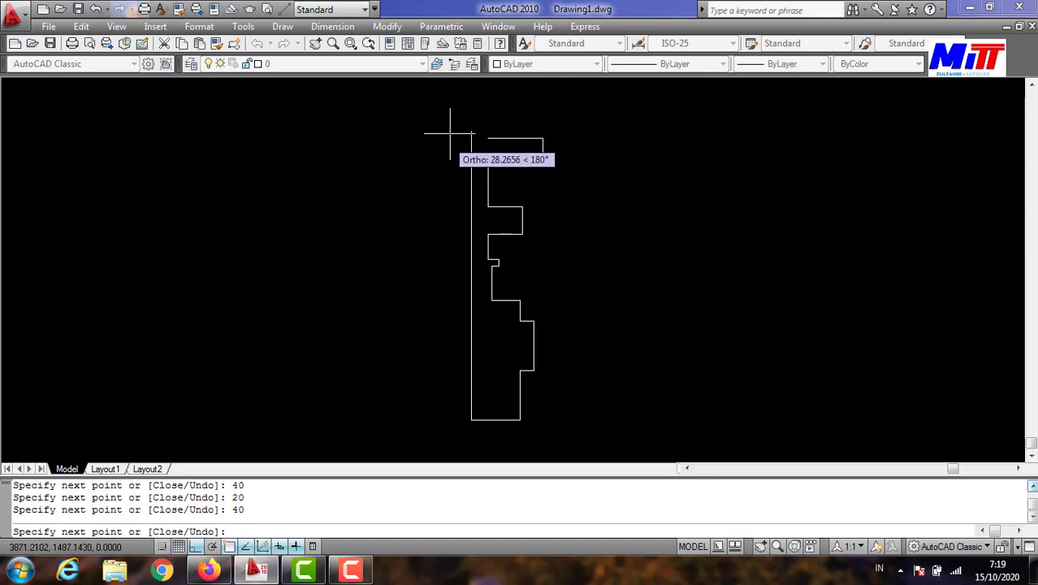
{"action": "type", "text": "5"}
{"action": "key", "text": "Return"}
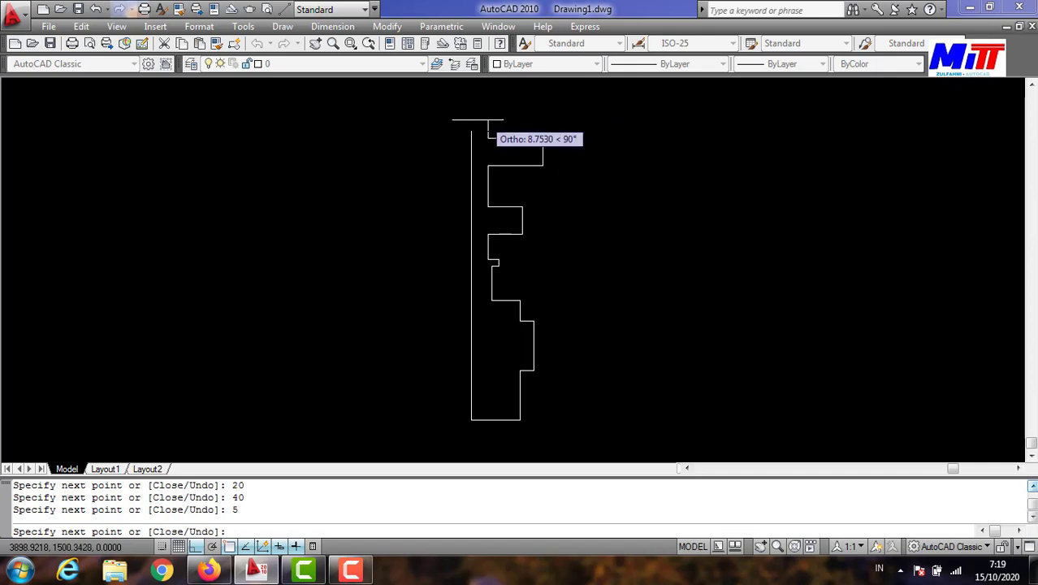
{"action": "scroll", "coordinate": [475, 121], "scroll_direction": "up", "scroll_amount": 2}
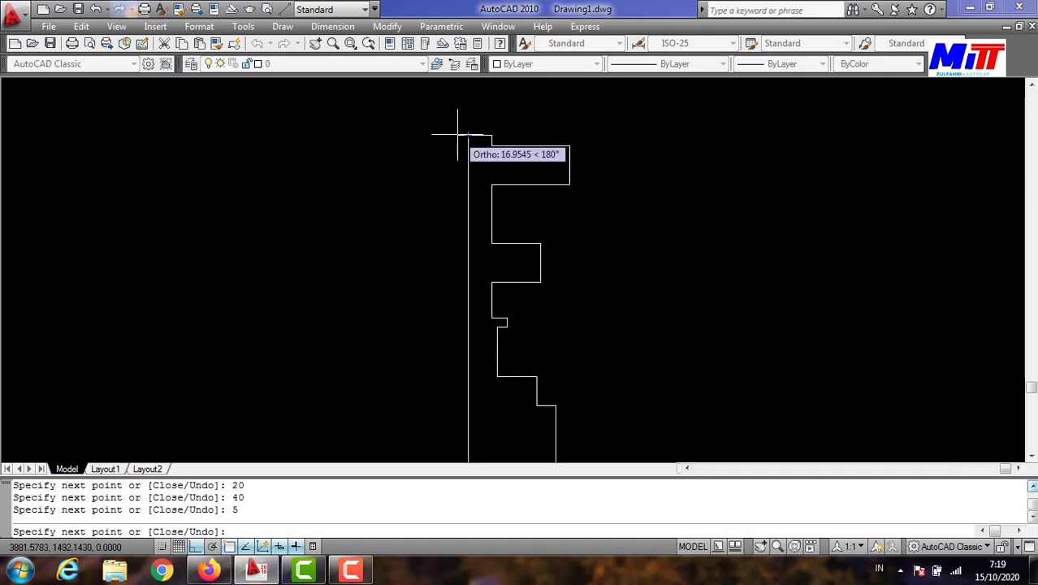
{"action": "left_click", "coordinate": [468, 134]}
{"action": "key", "text": "Escape"}
{"action": "scroll", "coordinate": [468, 134], "scroll_direction": "down", "scroll_amount": 3}
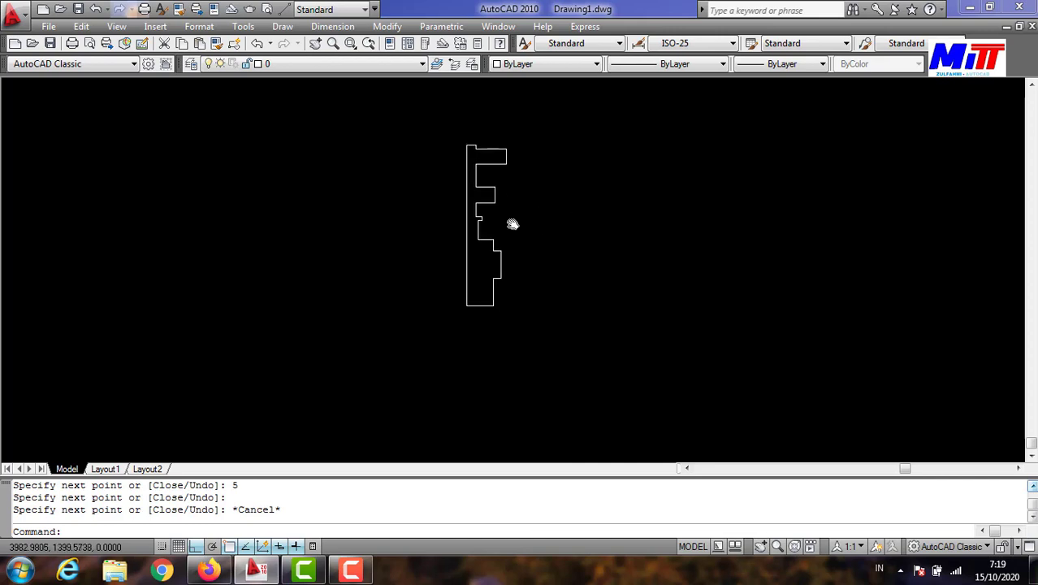
Draw a diagonal chamfer line across the lower step's corner
{"action": "middle_click_drag", "start_coordinate": [512, 225], "coordinate": [431, 235]}
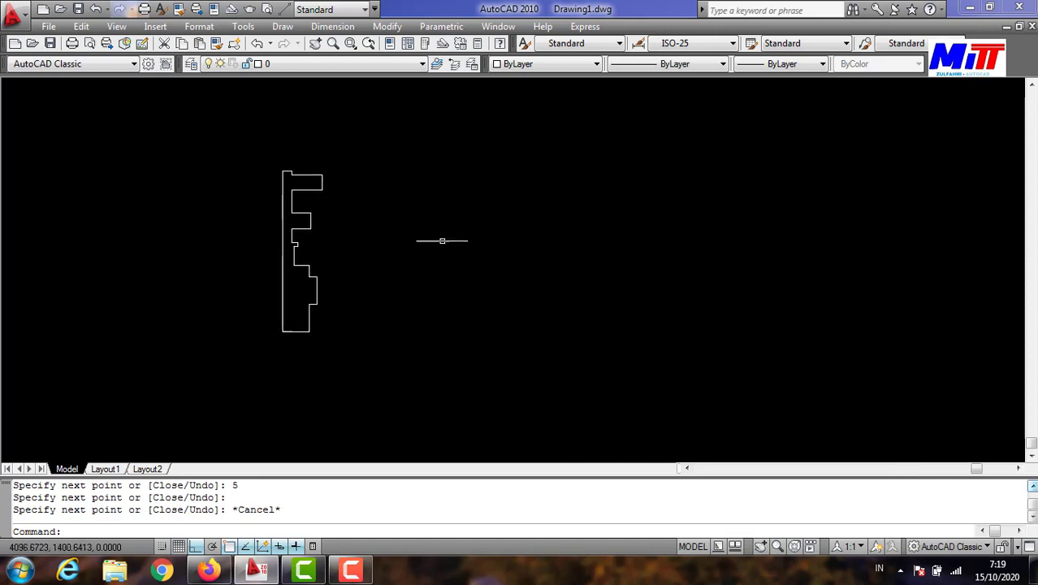
{"action": "scroll", "coordinate": [514, 260], "scroll_direction": "up", "scroll_amount": 1}
{"action": "middle_click_drag", "start_coordinate": [231, 307], "coordinate": [556, 273]}
{"action": "scroll", "coordinate": [494, 320], "scroll_direction": "up", "scroll_amount": 1}
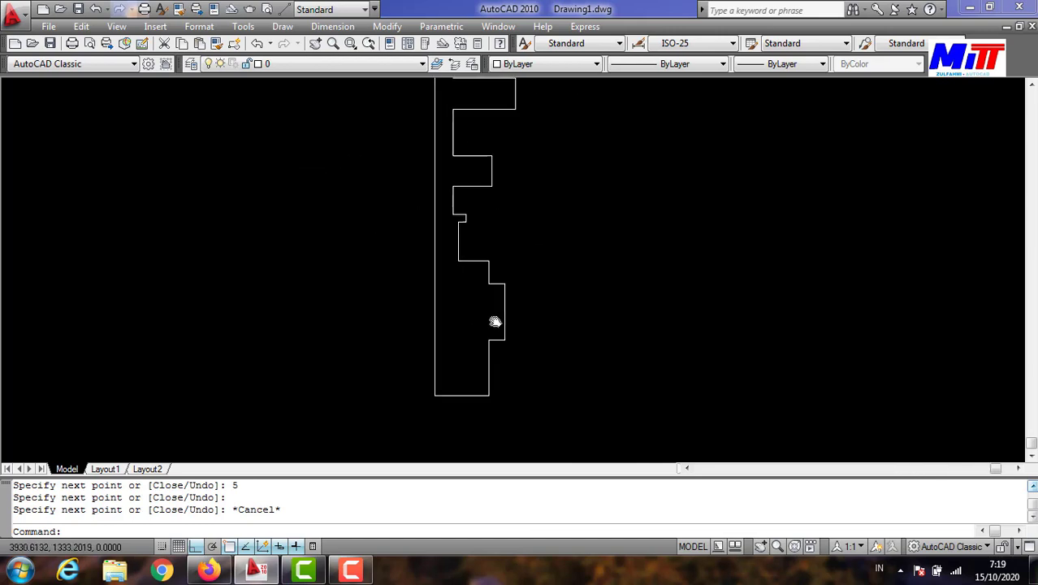
{"action": "type", "text": "L"}
{"action": "key", "text": "Return"}
{"action": "left_click", "coordinate": [501, 313]}
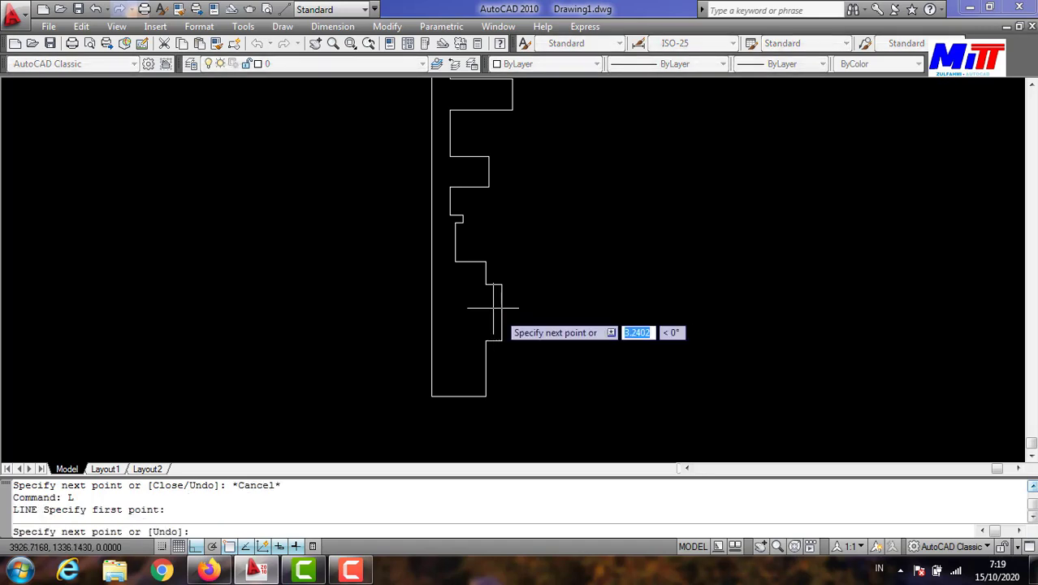
{"action": "left_click", "coordinate": [485, 285]}
{"action": "key", "text": "Escape"}
Draw a second diagonal chamfer line at the upper step's corner
{"action": "middle_click_drag", "start_coordinate": [492, 297], "coordinate": [492, 367]}
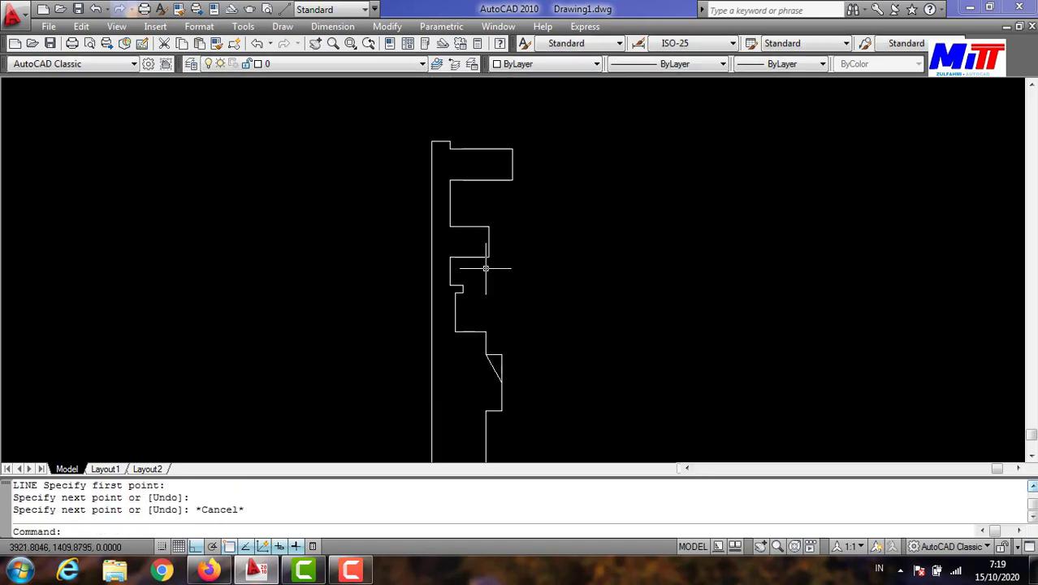
{"action": "key", "text": "Return"}
{"action": "left_click", "coordinate": [450, 203]}
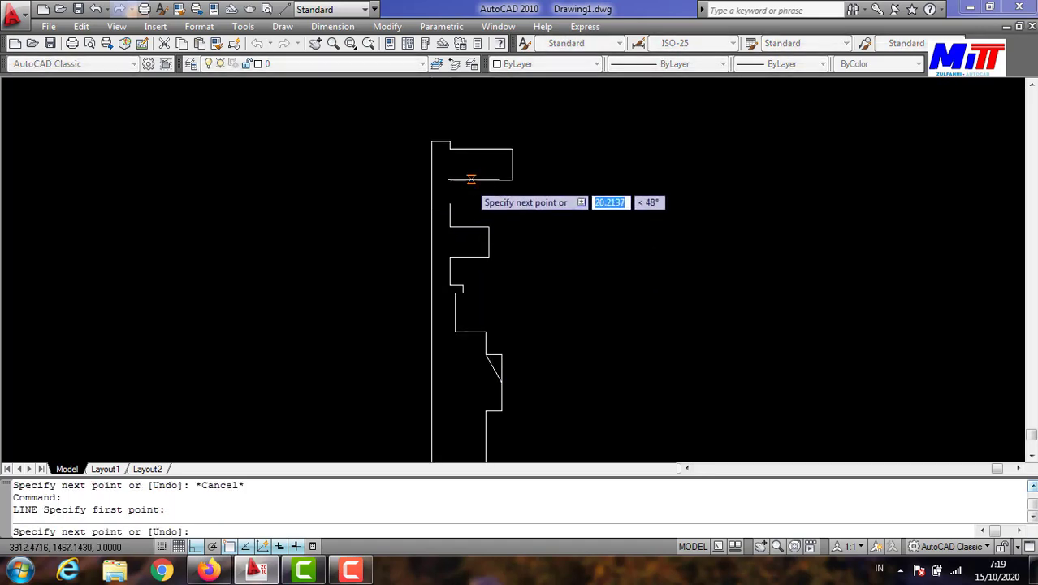
{"action": "left_click", "coordinate": [479, 182]}
{"action": "key", "text": "Return"}
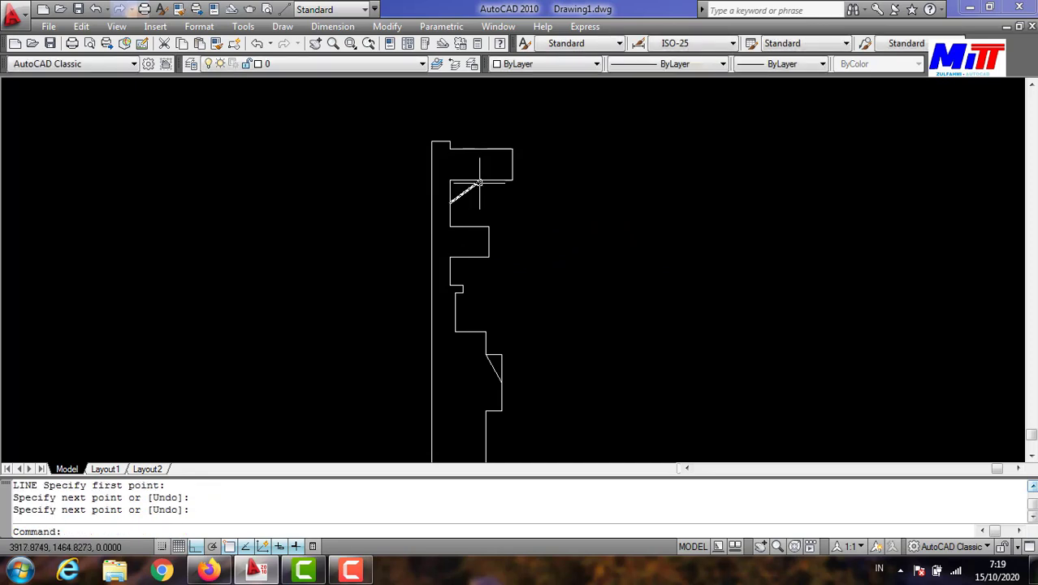
Regenerate the display and trim the short piece above the upper chamfer
{"action": "type", "text": "re"}
{"action": "key", "text": "Return"}
{"action": "key", "text": "Return"}
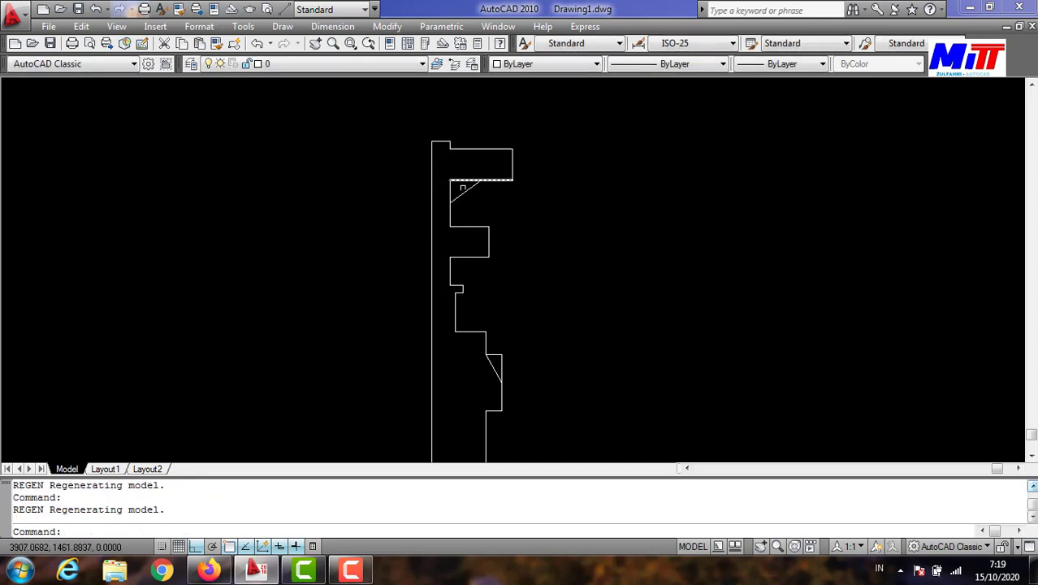
{"action": "key", "text": "Escape"}
{"action": "type", "text": "t"}
{"action": "key", "text": "Return"}
{"action": "key", "text": "Return"}
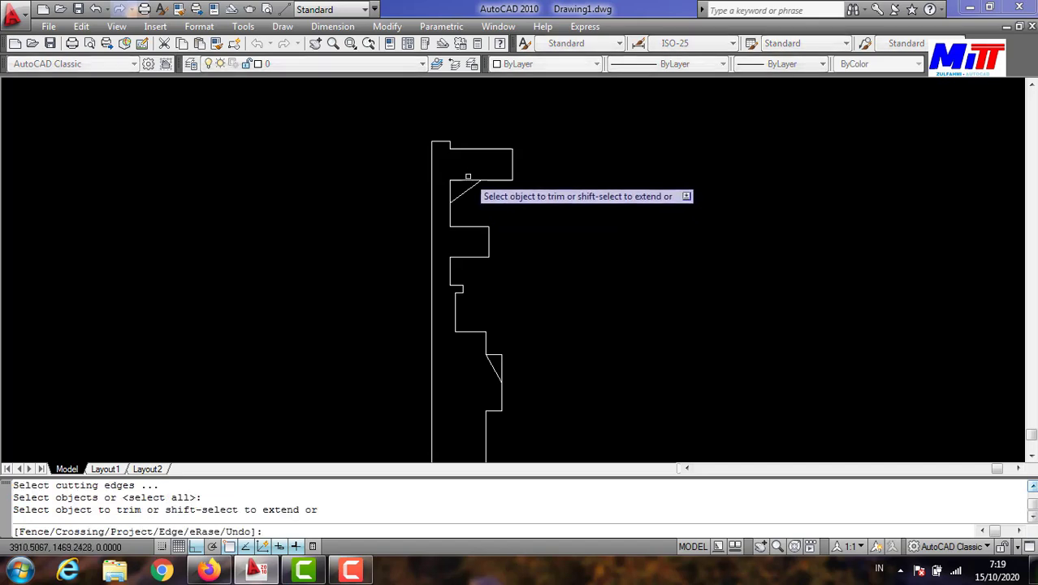
{"action": "left_click", "coordinate": [456, 181]}
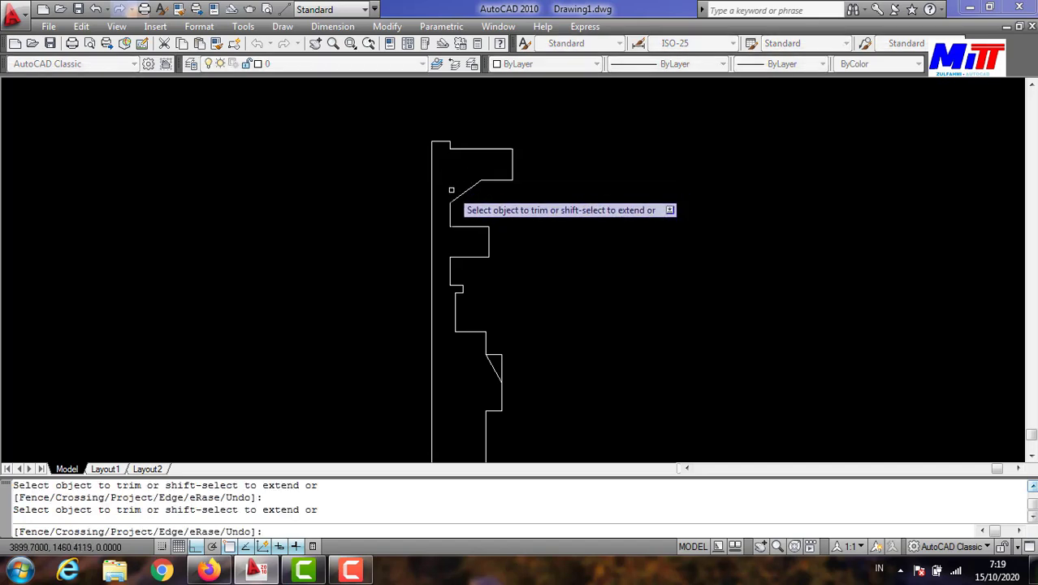
{"action": "scroll", "coordinate": [492, 325], "scroll_direction": "down", "scroll_amount": 2}
{"action": "scroll", "coordinate": [487, 294], "scroll_direction": "up", "scroll_amount": 3}
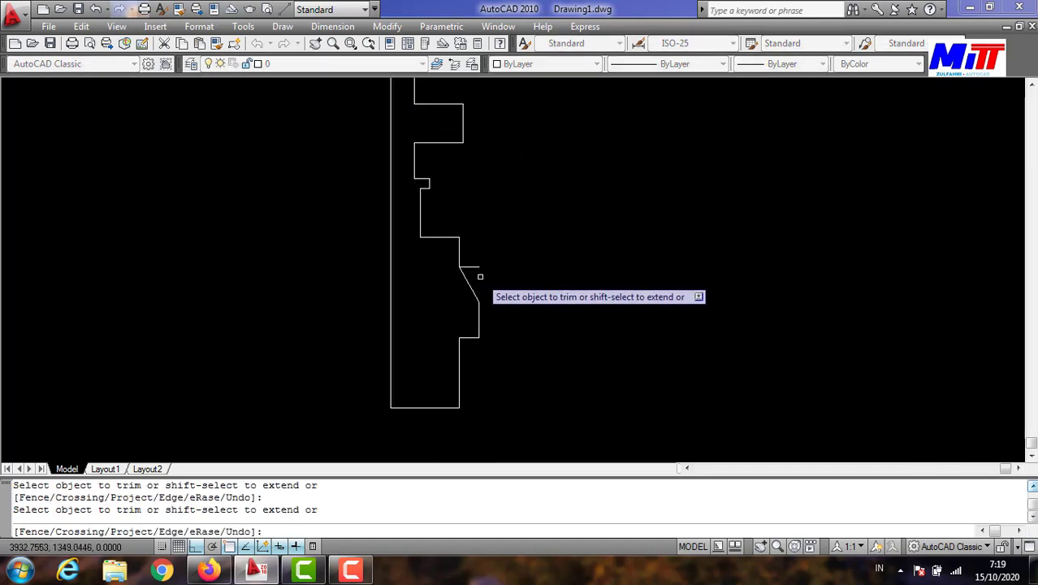
{"action": "key", "text": "Escape"}
Erase the leftover short line beside the lower chamfer
{"action": "left_click", "coordinate": [469, 266]}
{"action": "type", "text": "e"}
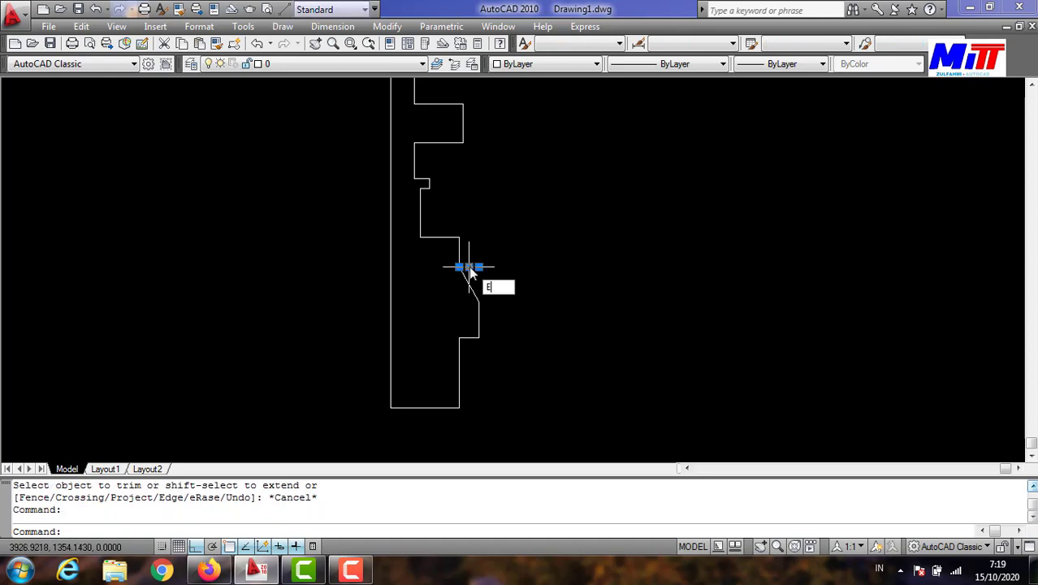
{"action": "key", "text": "Return"}
{"action": "scroll", "coordinate": [494, 312], "scroll_direction": "down", "scroll_amount": 3}
{"action": "key", "text": "Escape"}
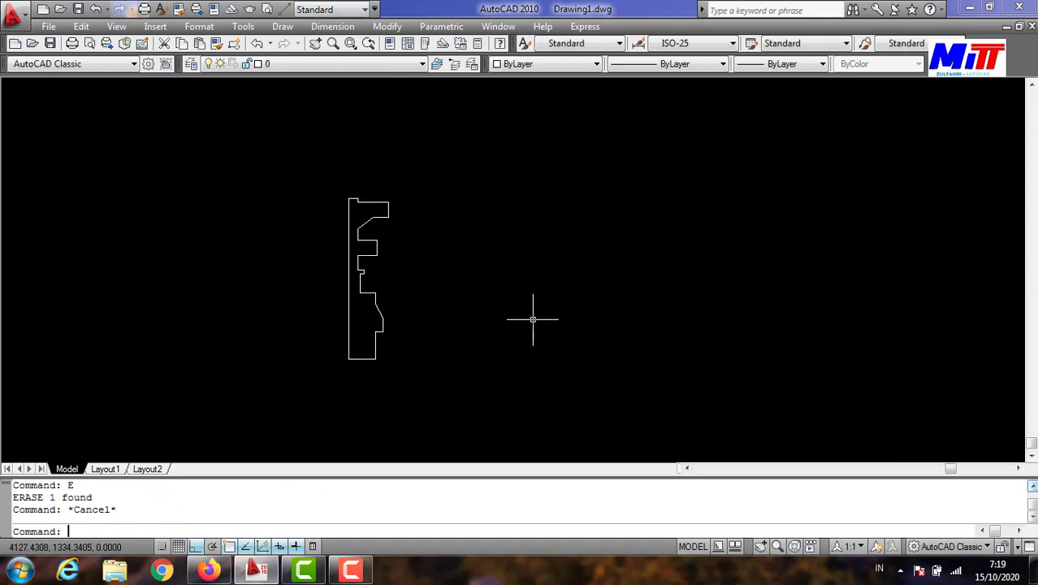
Draw a 108 by 50 rectangle to the right of the profile
{"action": "type", "text": "REC"}
{"action": "key", "text": "Return"}
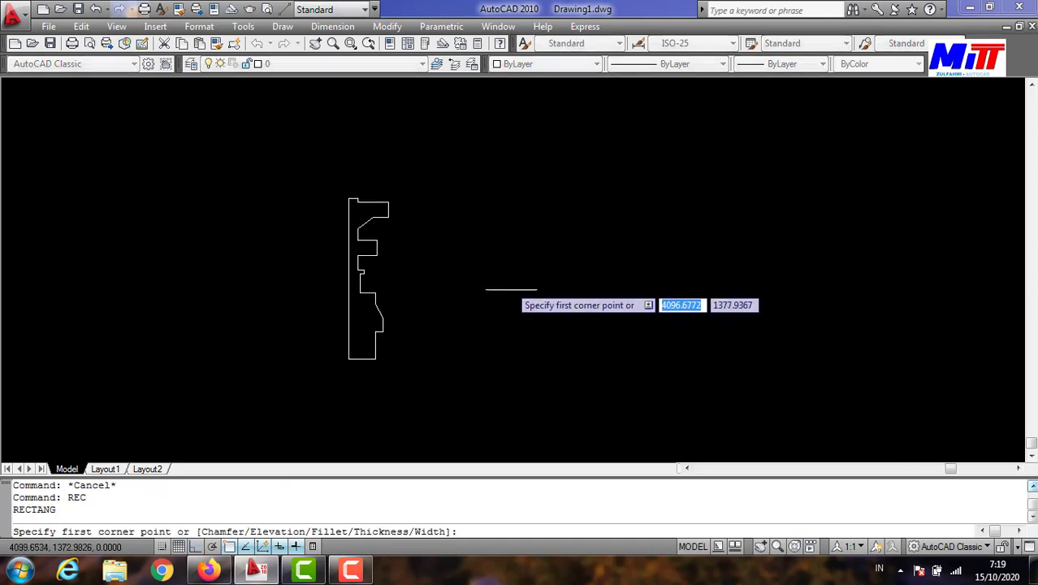
{"action": "left_click", "coordinate": [524, 276]}
{"action": "type", "text": "108"}
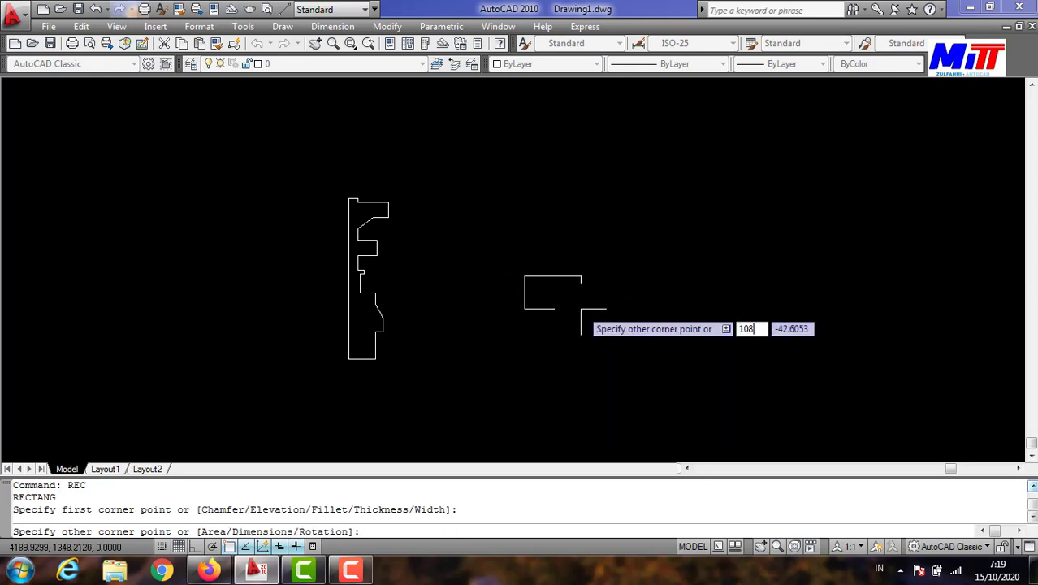
{"action": "key", "text": "Tab"}
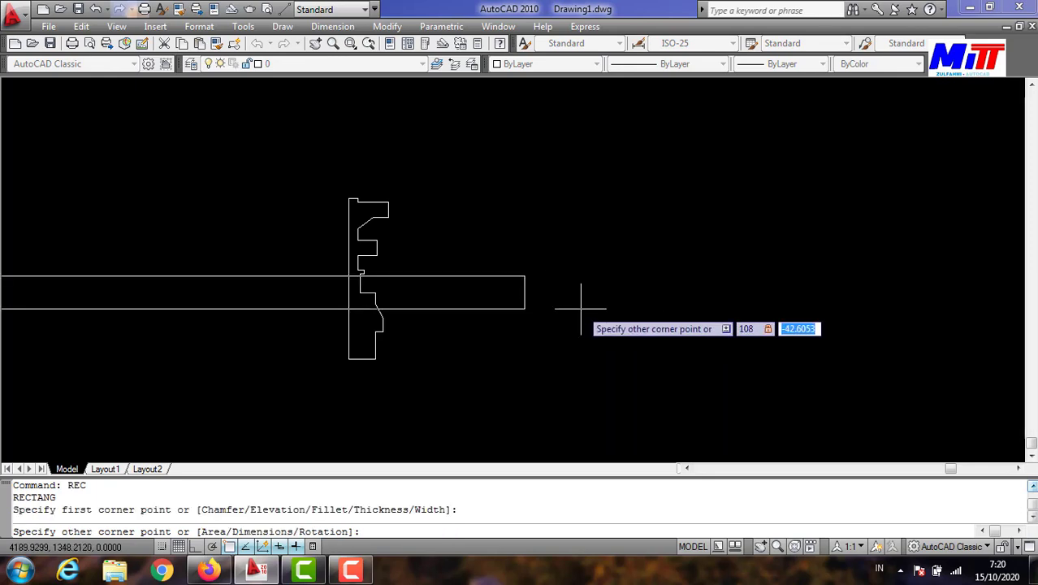
{"action": "type", "text": "5"}
{"action": "key", "text": "Return"}
Explode the rectangle into separate lines
{"action": "scroll", "coordinate": [583, 269], "scroll_direction": "up", "scroll_amount": 2}
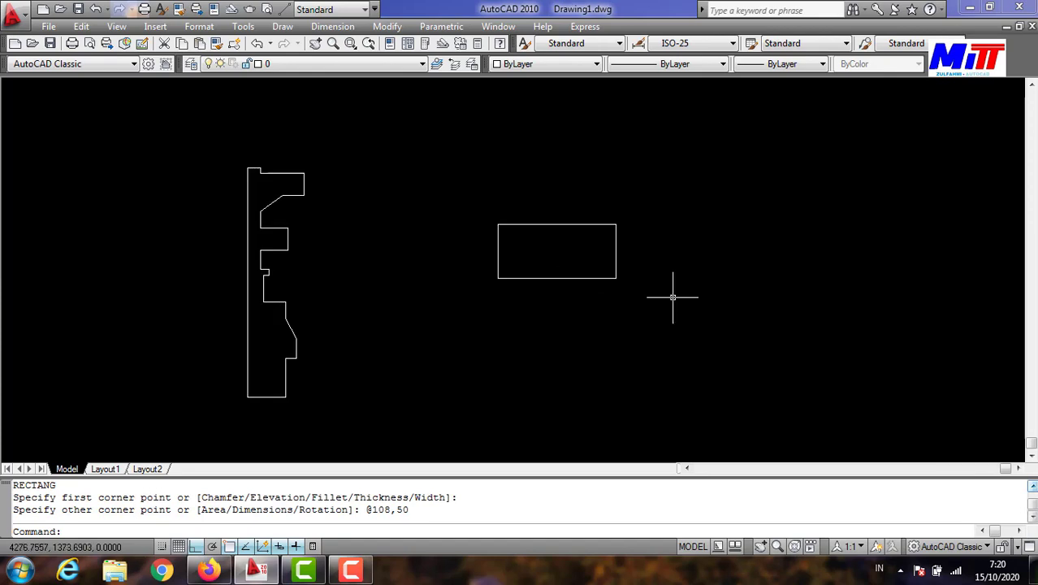
{"action": "key", "text": "Escape"}
{"action": "left_click", "coordinate": [674, 296]}
{"action": "left_click", "coordinate": [571, 253]}
{"action": "type", "text": "x"}
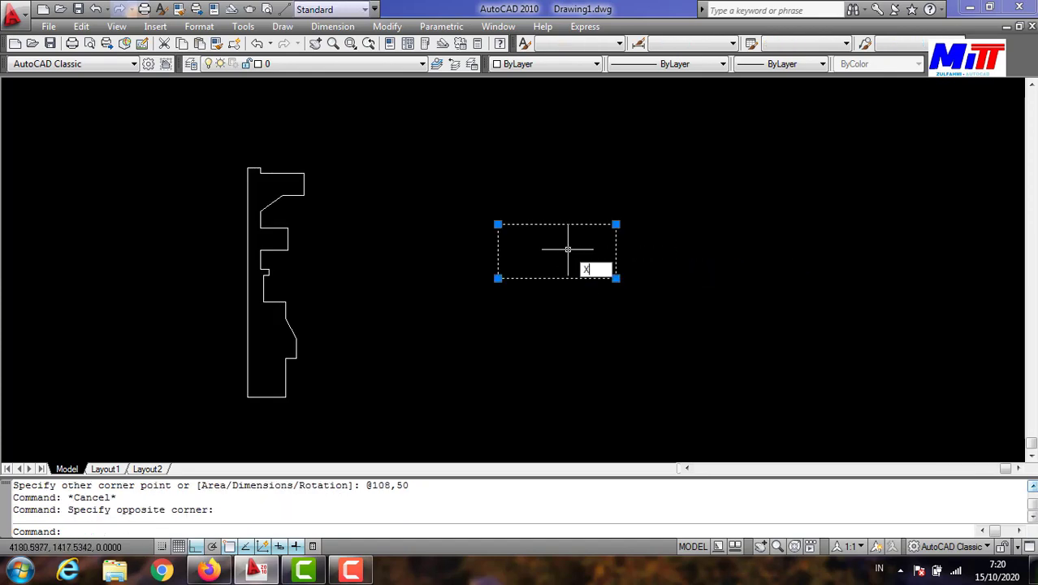
{"action": "key", "text": "Return"}
Offset the rectangle's left and right edges 18 inward
{"action": "type", "text": "o"}
{"action": "key", "text": "Return"}
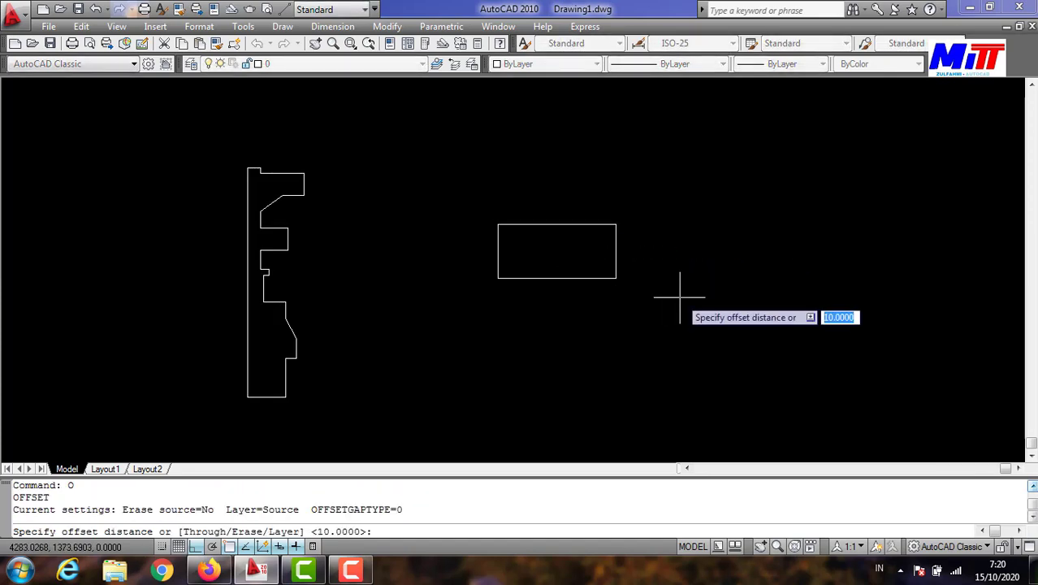
{"action": "type", "text": "18"}
{"action": "key", "text": "Return"}
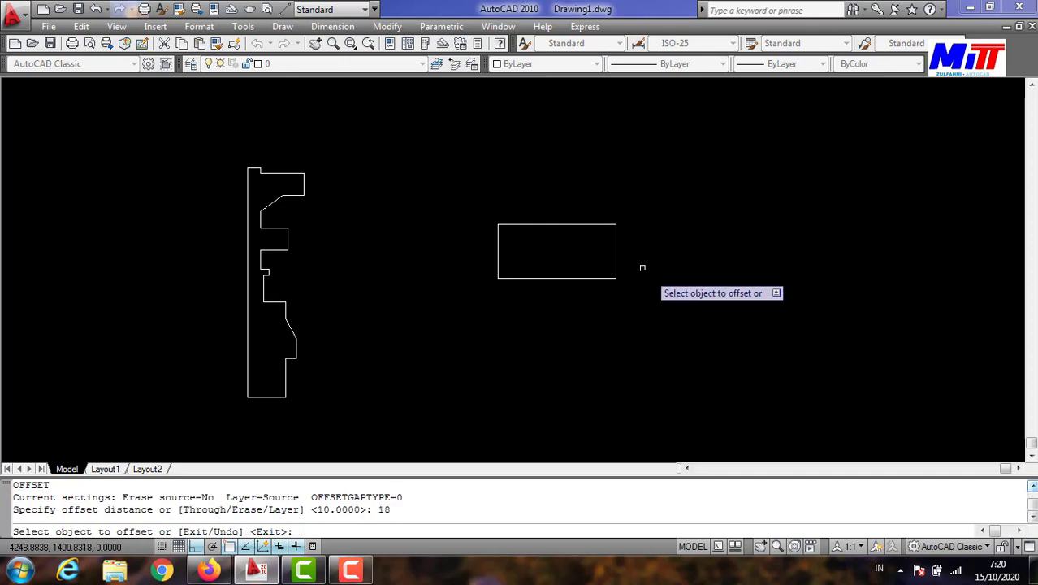
{"action": "left_click", "coordinate": [615, 253]}
{"action": "left_click", "coordinate": [573, 252]}
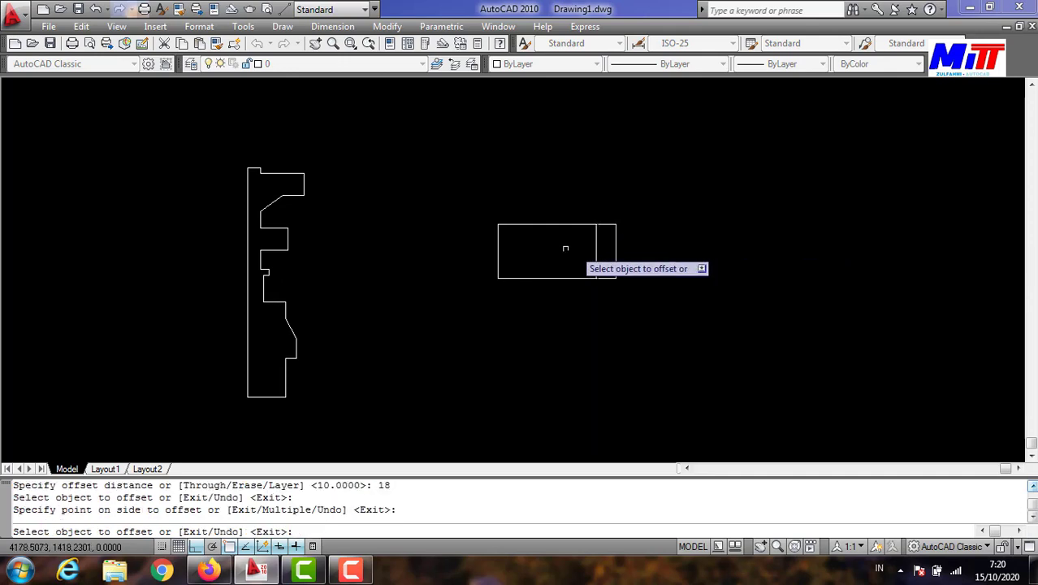
{"action": "left_click", "coordinate": [497, 244]}
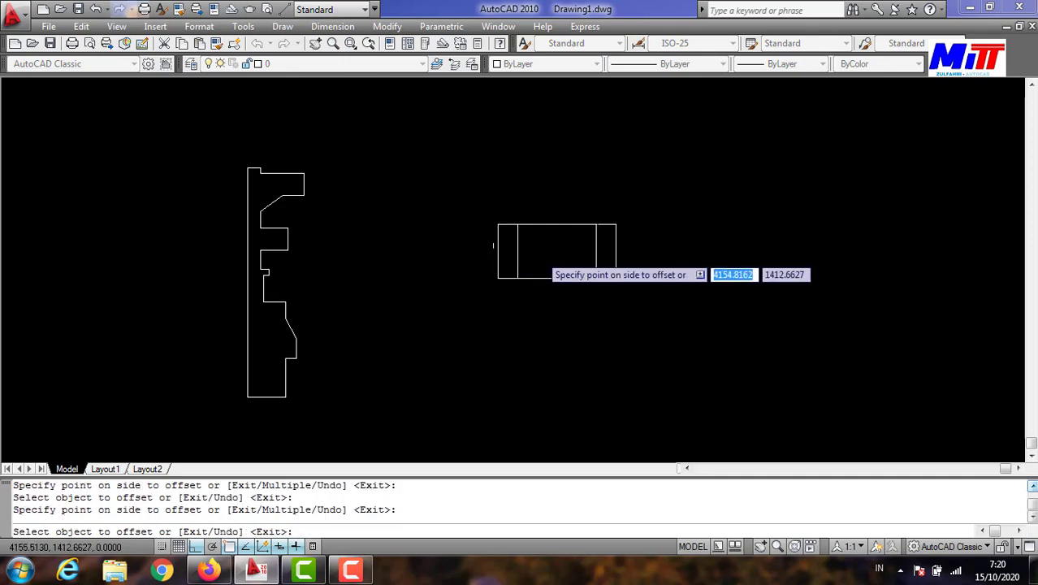
{"action": "left_click", "coordinate": [536, 247]}
{"action": "key", "text": "Return"}
Offset both inner vertical lines a further 5 inward
{"action": "scroll", "coordinate": [540, 254], "scroll_direction": "up", "scroll_amount": 2}
{"action": "type", "text": "5"}
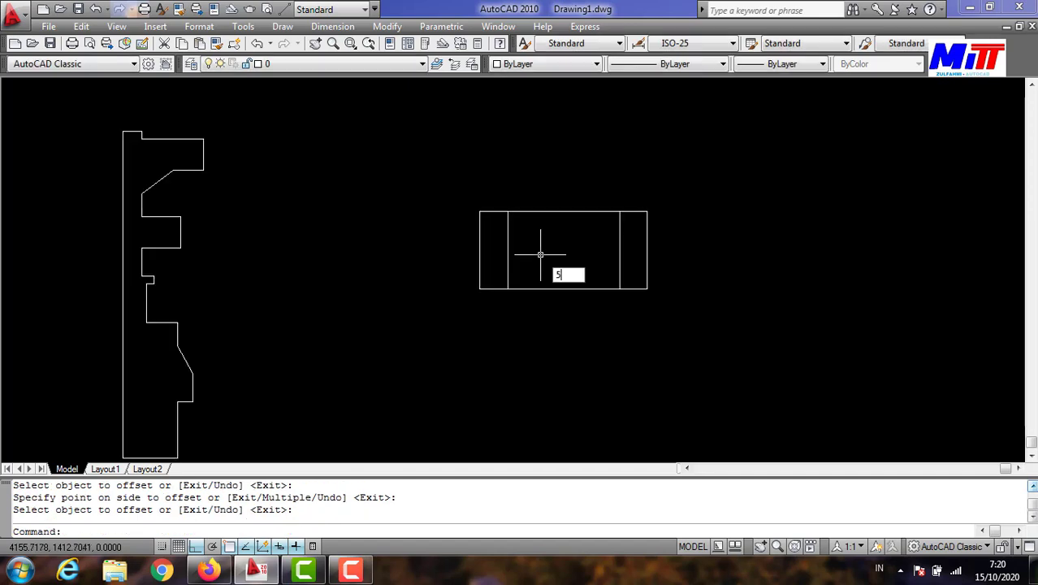
{"action": "key", "text": "Return"}
{"action": "key", "text": "Escape"}
{"action": "key", "text": "Escape"}
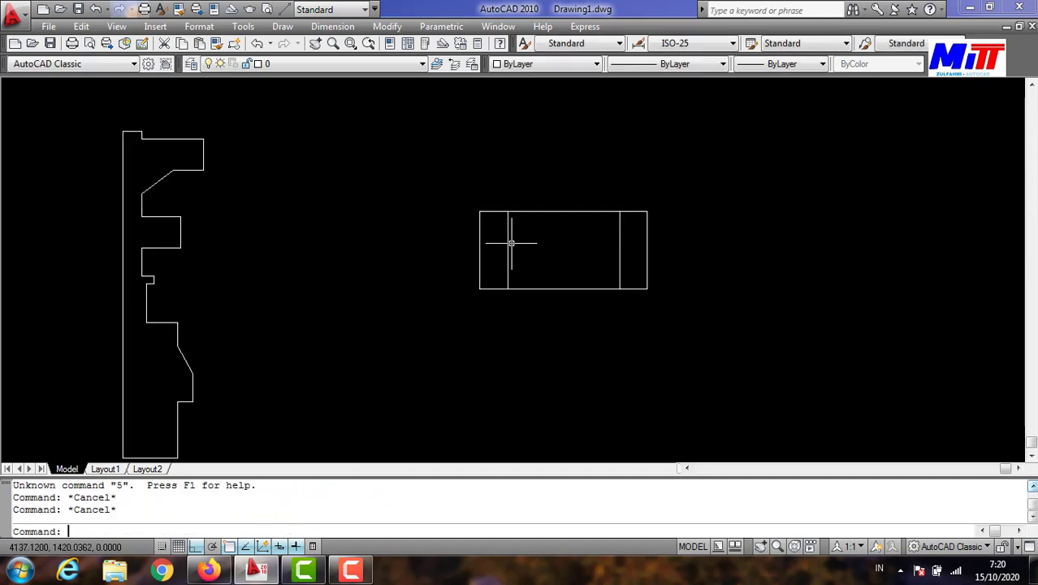
{"action": "type", "text": "o"}
{"action": "key", "text": "Return"}
{"action": "type", "text": "5"}
{"action": "key", "text": "Return"}
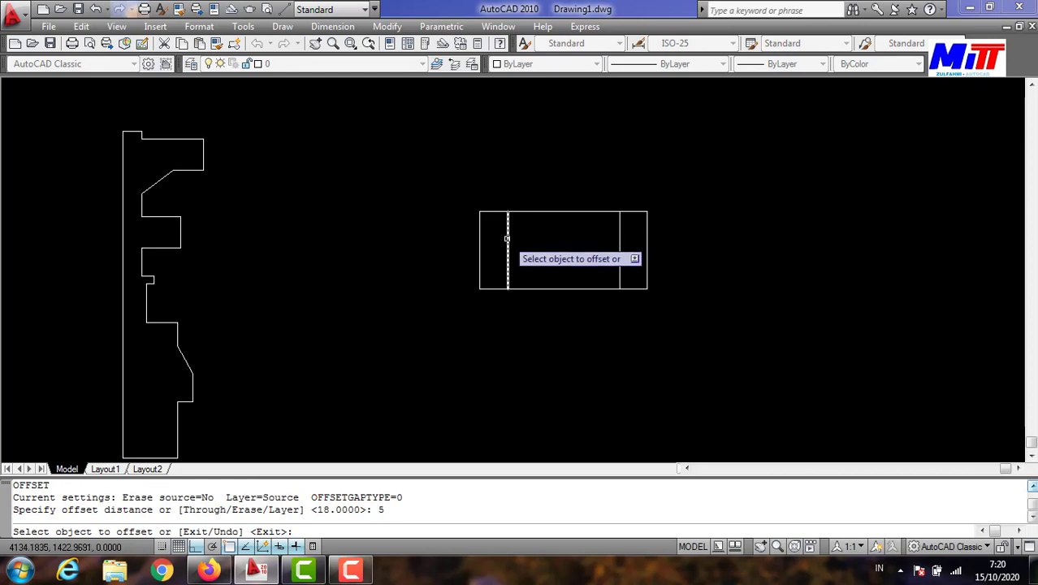
{"action": "left_click", "coordinate": [506, 234]}
{"action": "left_click", "coordinate": [552, 253]}
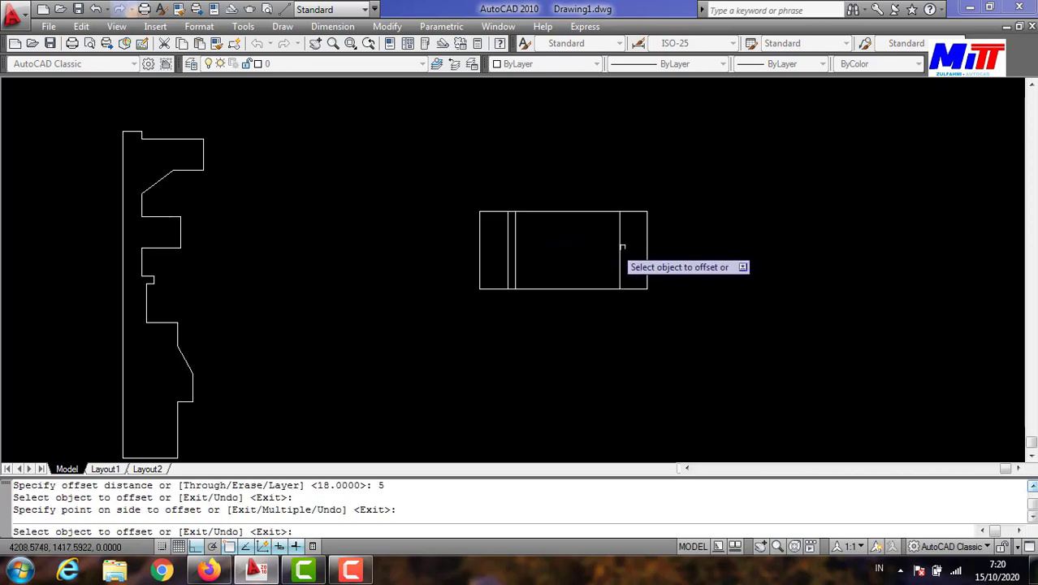
{"action": "left_click", "coordinate": [620, 245]}
{"action": "left_click", "coordinate": [584, 249]}
{"action": "key", "text": "Escape"}
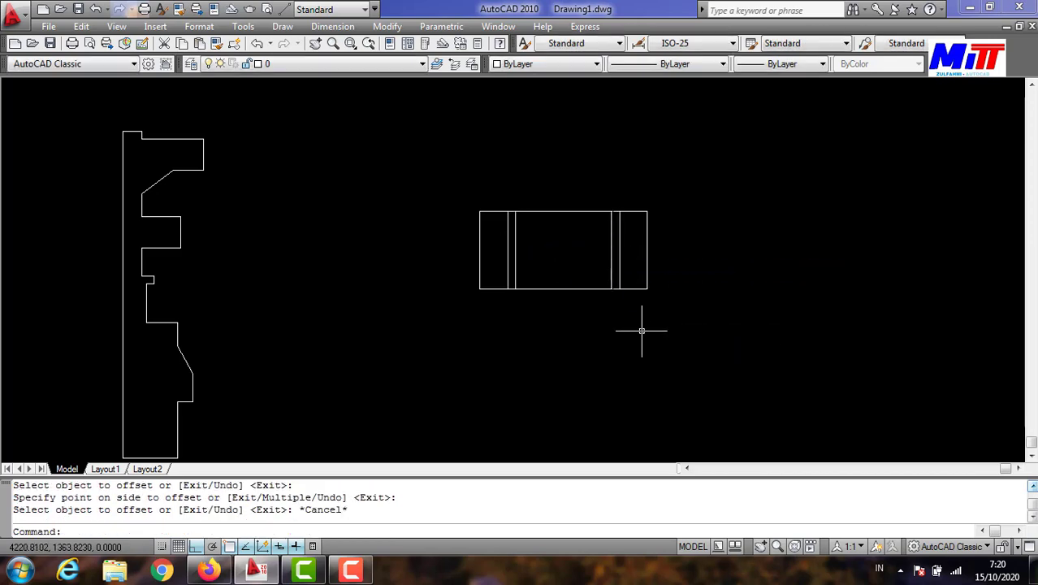
Offset the rectangle's top and bottom edges 10 inward
{"action": "type", "text": "o"}
{"action": "key", "text": "Return"}
{"action": "type", "text": "10"}
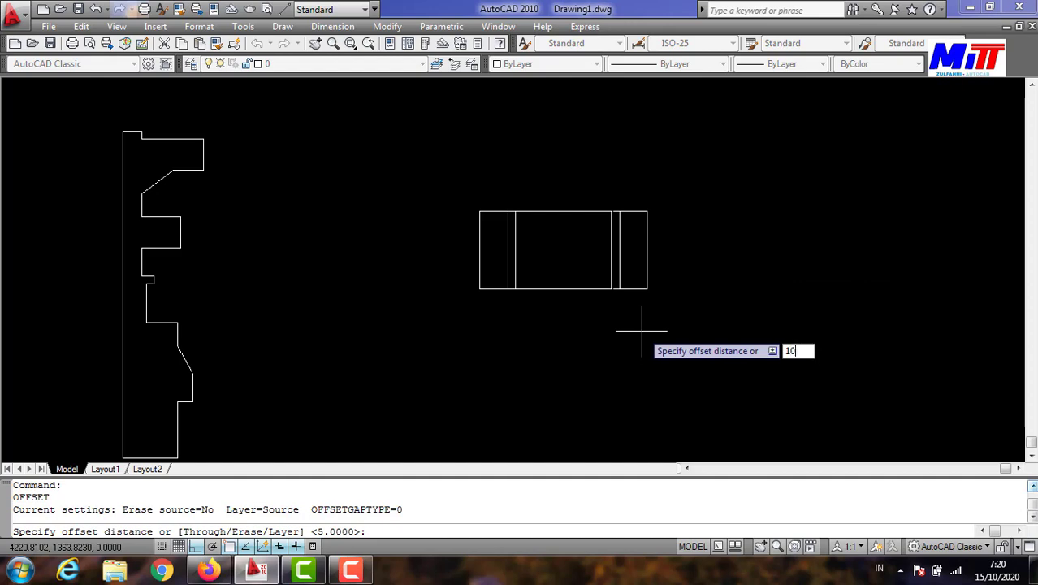
{"action": "key", "text": "Return"}
{"action": "left_click", "coordinate": [582, 287]}
{"action": "left_click", "coordinate": [580, 260]}
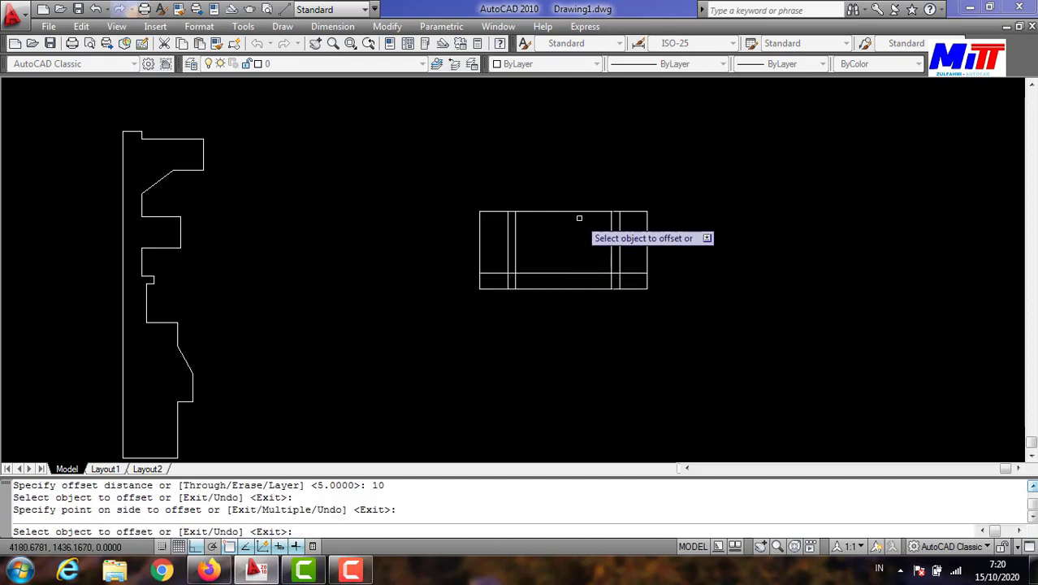
{"action": "left_click", "coordinate": [568, 212]}
{"action": "left_click", "coordinate": [559, 244]}
{"action": "key", "text": "Escape"}
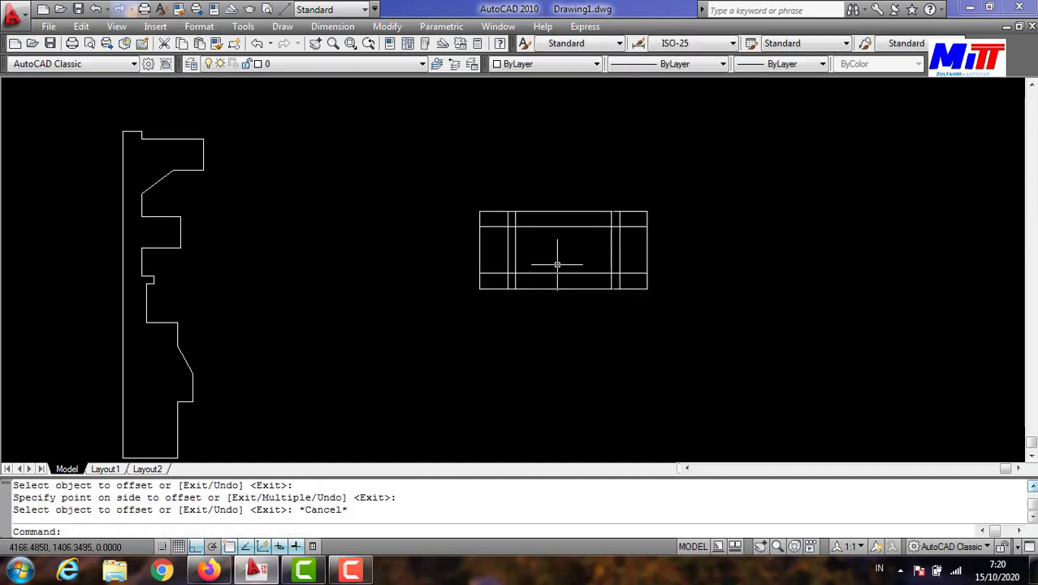
Draw a short slanted line at the rectangle's lower left corner
{"action": "type", "text": "l"}
{"action": "key", "text": "Return"}
{"action": "scroll", "coordinate": [510, 282], "scroll_direction": "up", "scroll_amount": 2}
{"action": "left_click", "coordinate": [506, 290]}
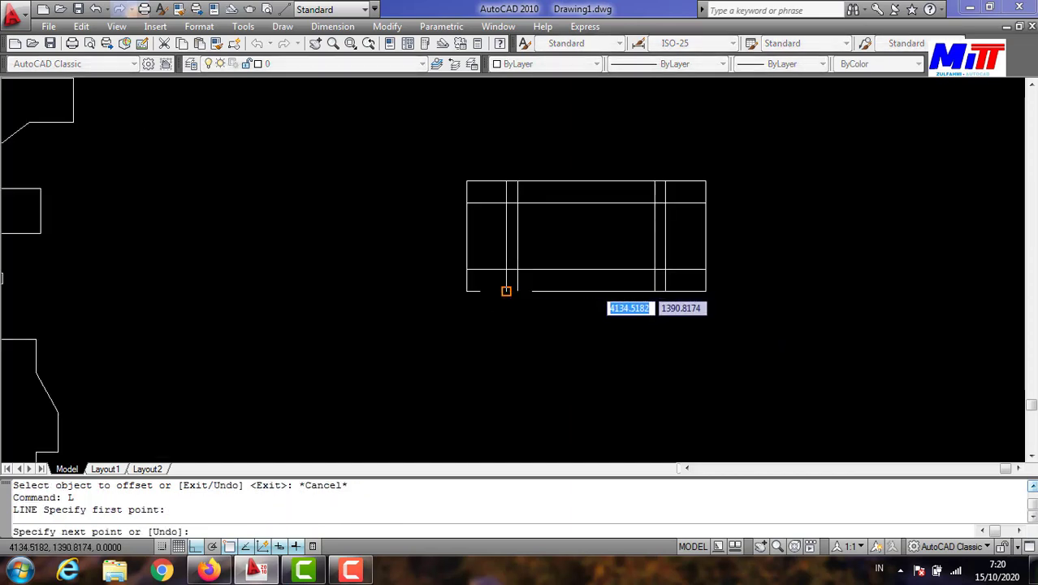
{"action": "left_click", "coordinate": [516, 269]}
{"action": "key", "text": "Escape"}
Mirror the slanted line about the rectangle's vertical centre into the lower right corner
{"action": "left_click", "coordinate": [511, 280]}
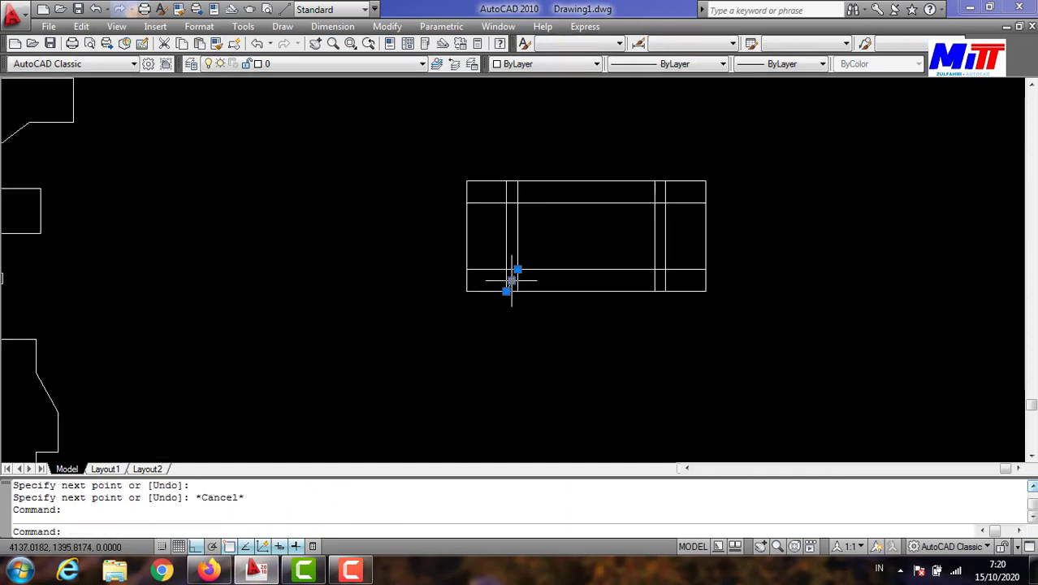
{"action": "type", "text": "mi"}
{"action": "key", "text": "Return"}
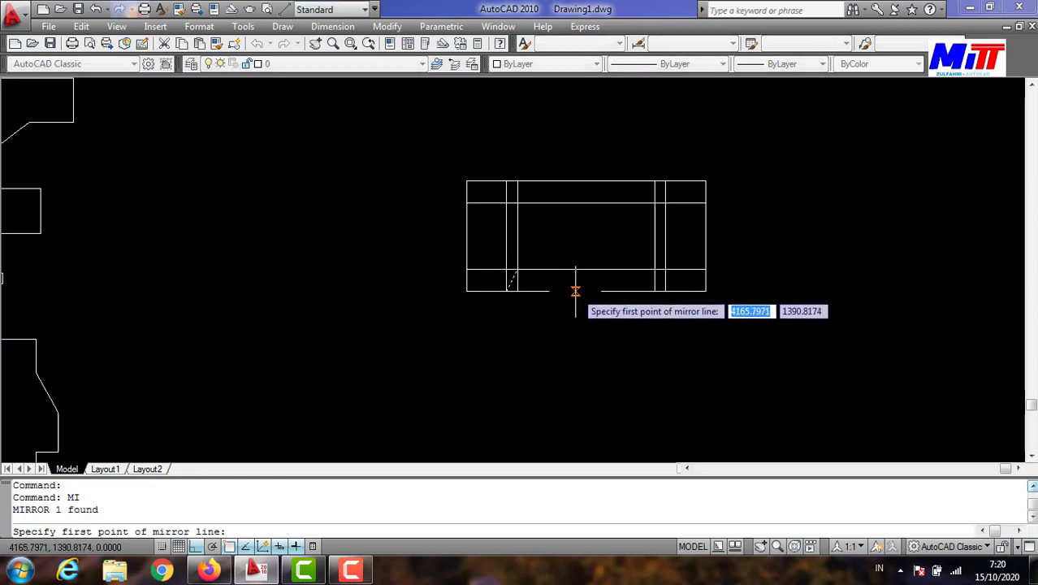
{"action": "left_click", "coordinate": [586, 290]}
{"action": "left_click", "coordinate": [572, 348]}
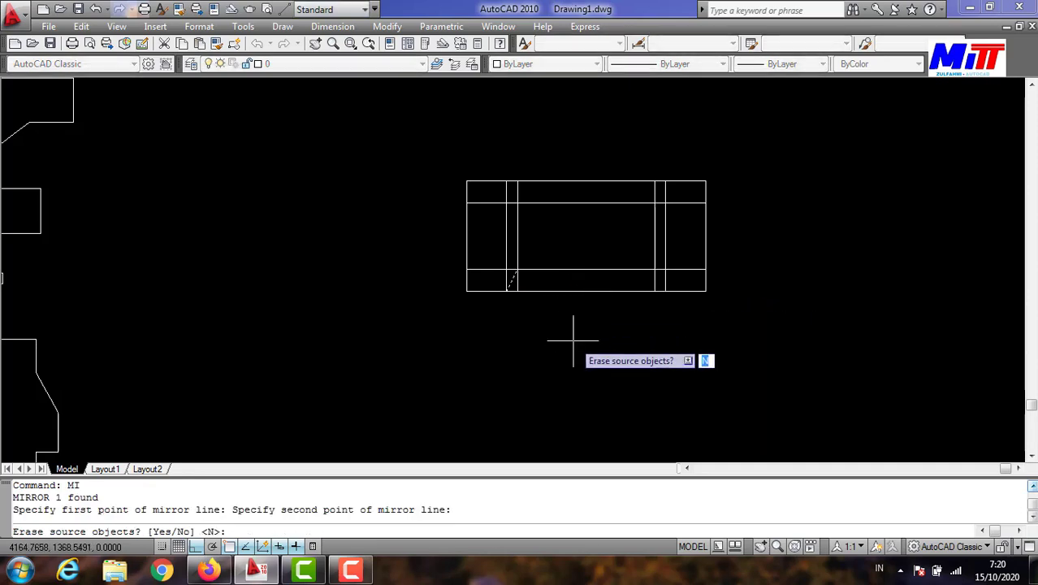
{"action": "key", "text": "Return"}
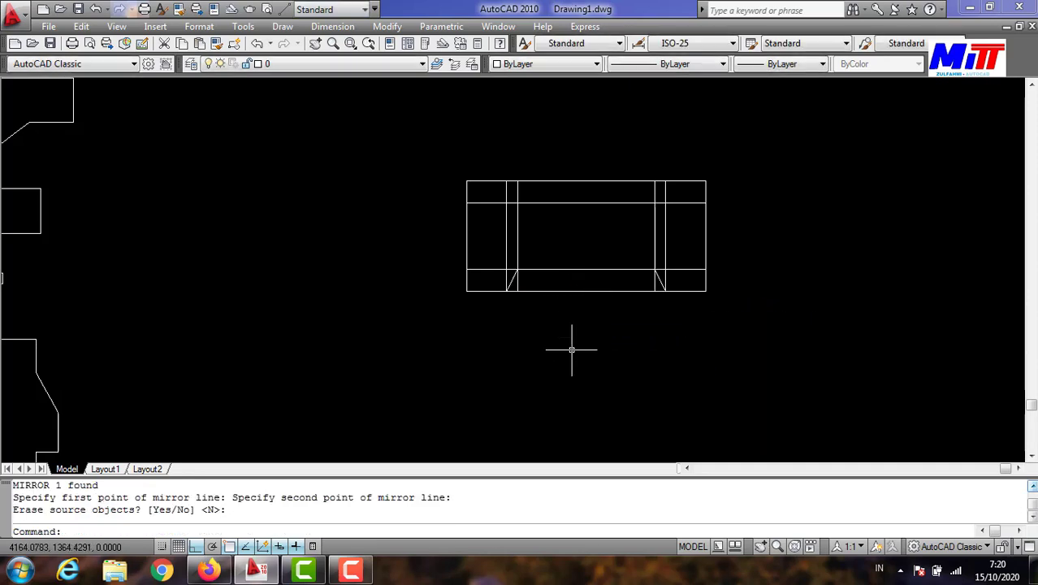
Join the two slanted lines' tops with a three-point arc through the bottom edge midpoint
{"action": "type", "text": "ARC"}
{"action": "key", "text": "Return"}
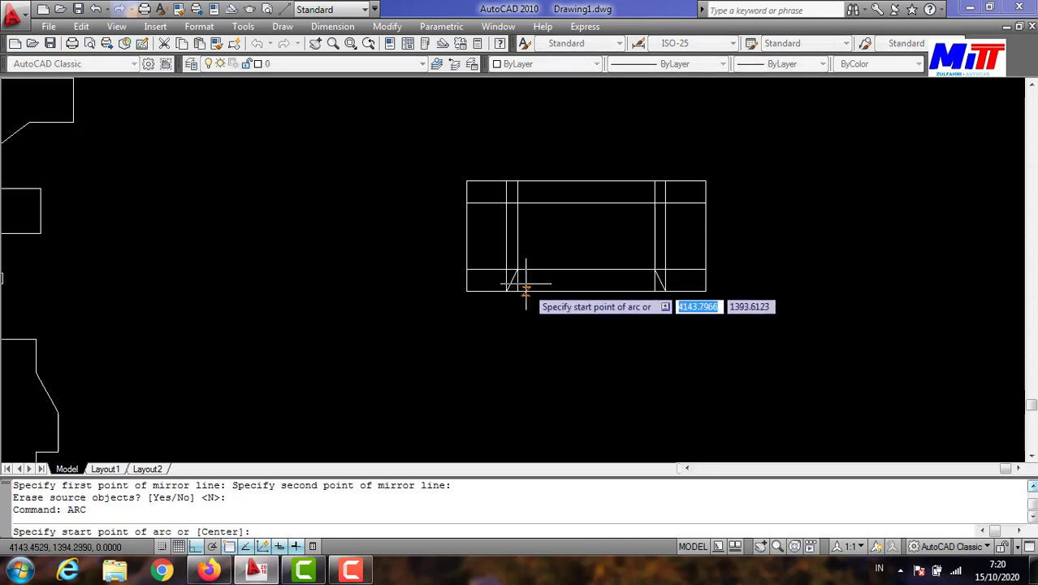
{"action": "left_click", "coordinate": [517, 269]}
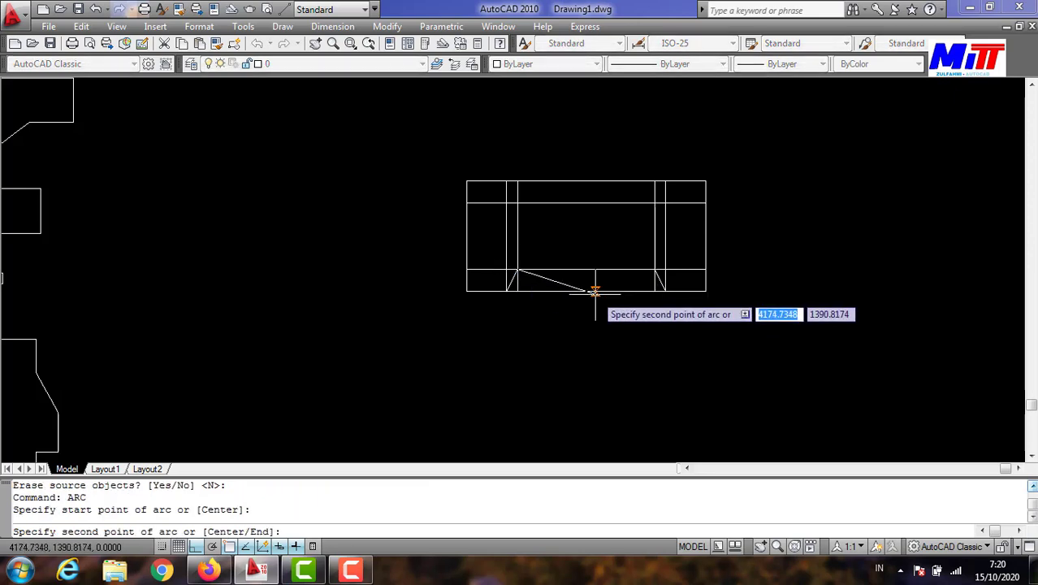
{"action": "left_click", "coordinate": [583, 290]}
{"action": "left_click", "coordinate": [642, 269]}
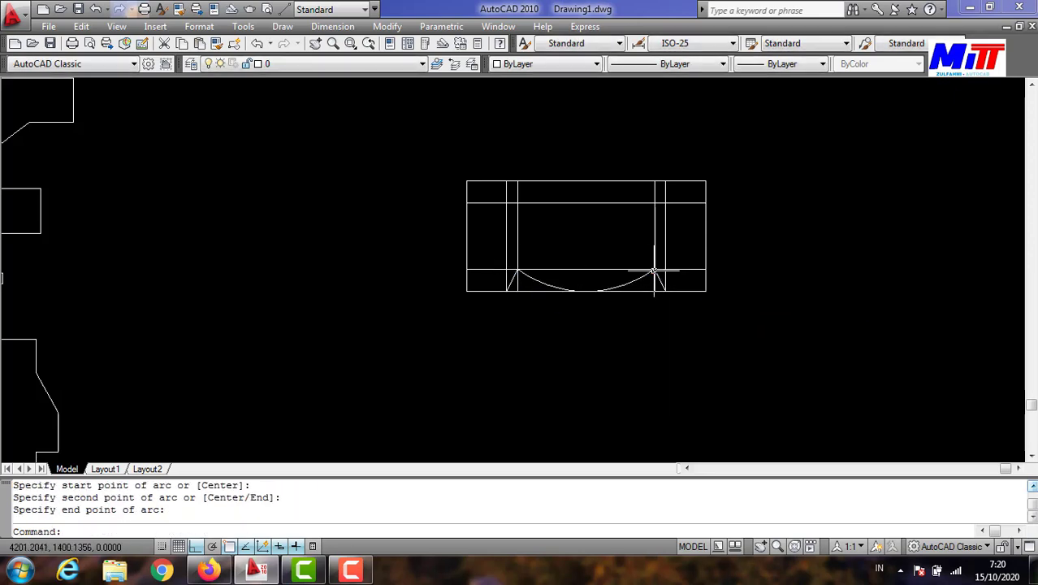
{"action": "key", "text": "Escape"}
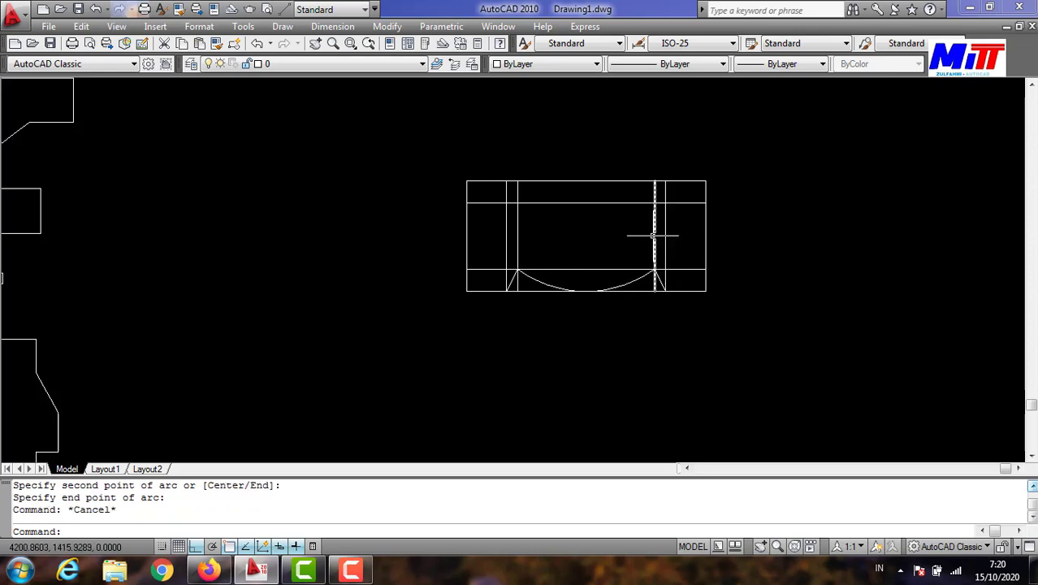
{"action": "left_click", "coordinate": [652, 235]}
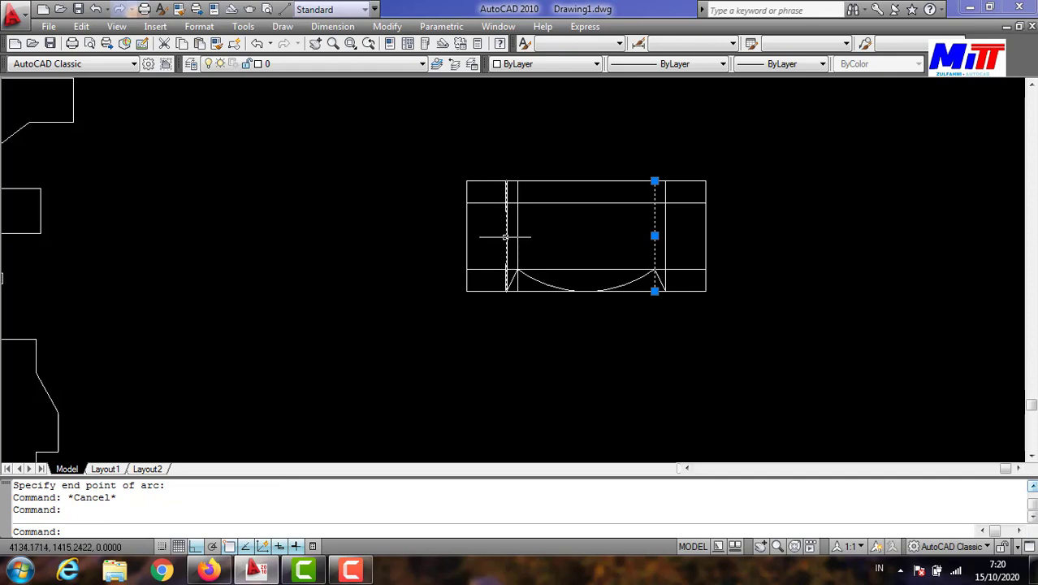
{"action": "key", "text": "Escape"}
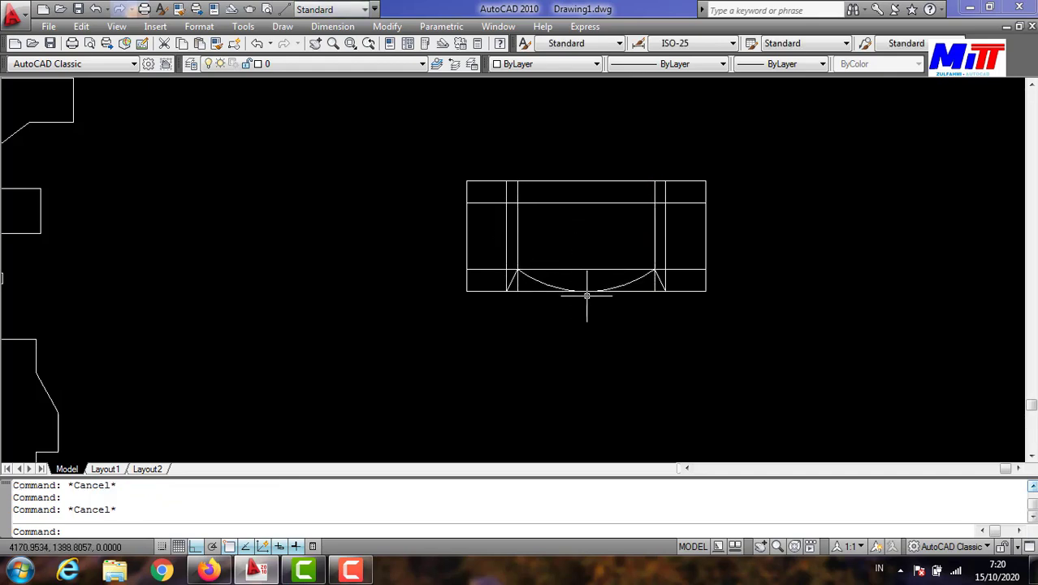
Trim away the bottom edge segment beneath the arc
{"action": "type", "text": "TR"}
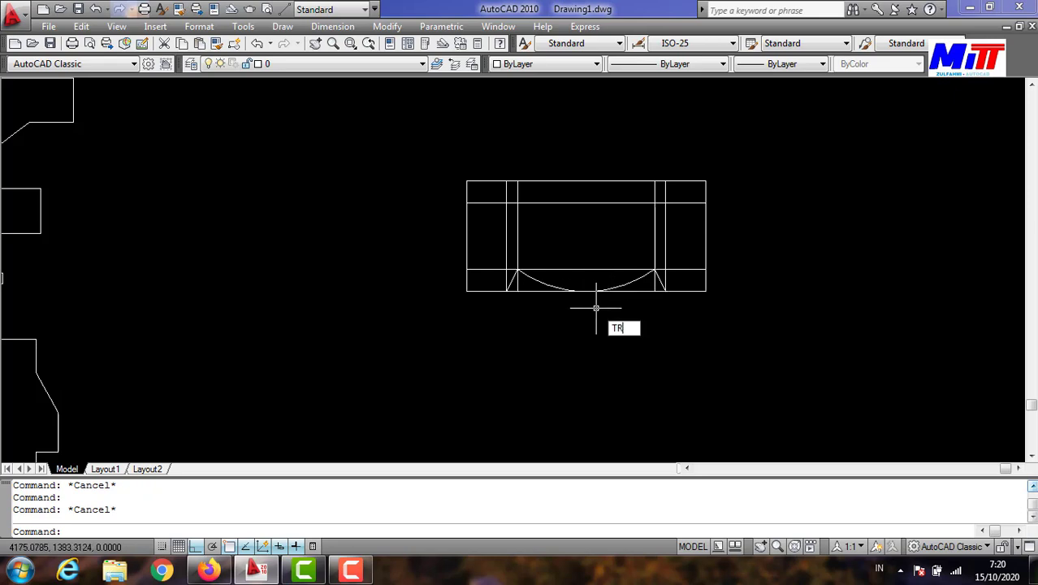
{"action": "key", "text": "Return"}
{"action": "key", "text": "Return"}
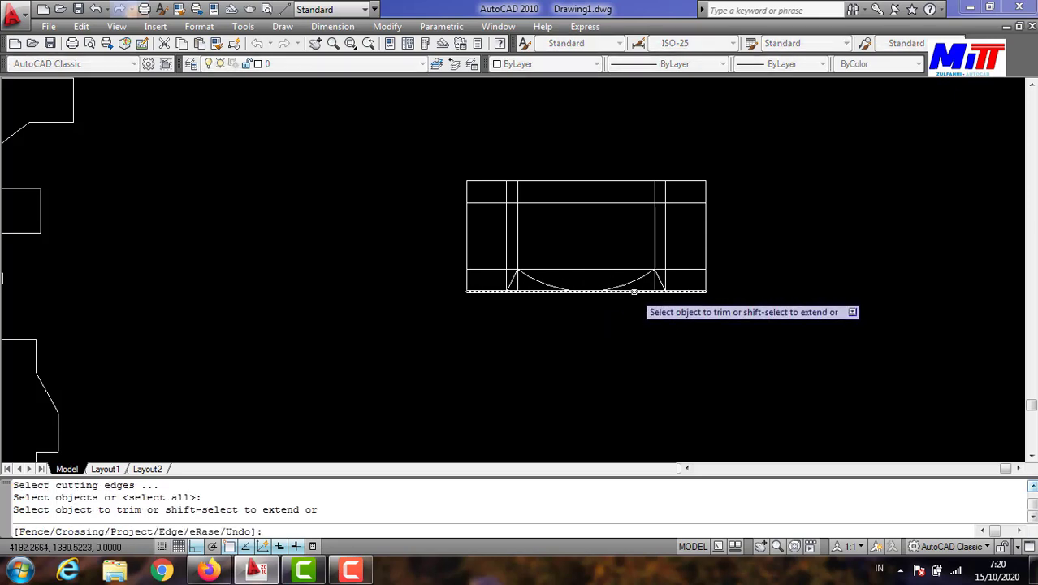
{"action": "left_click", "coordinate": [540, 290]}
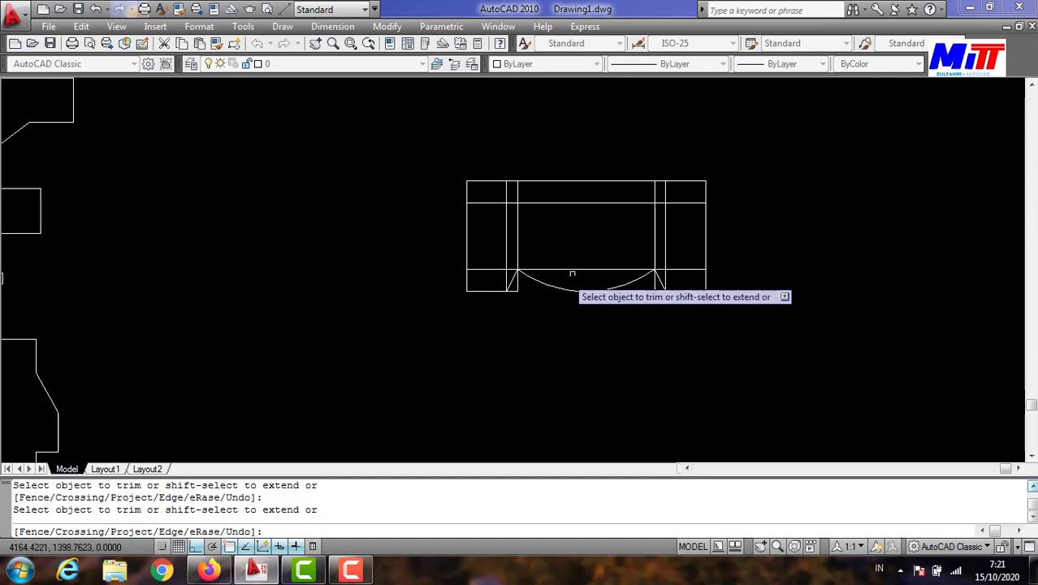
{"action": "key", "text": "Escape"}
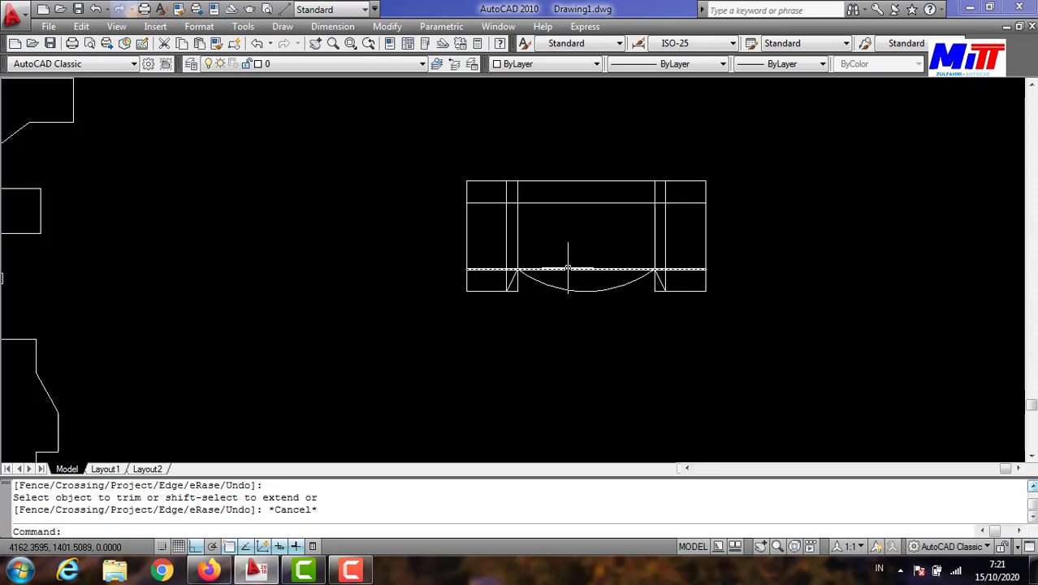
Erase the two inner horizontal lines and the two inner vertical lines
{"action": "left_click", "coordinate": [563, 273]}
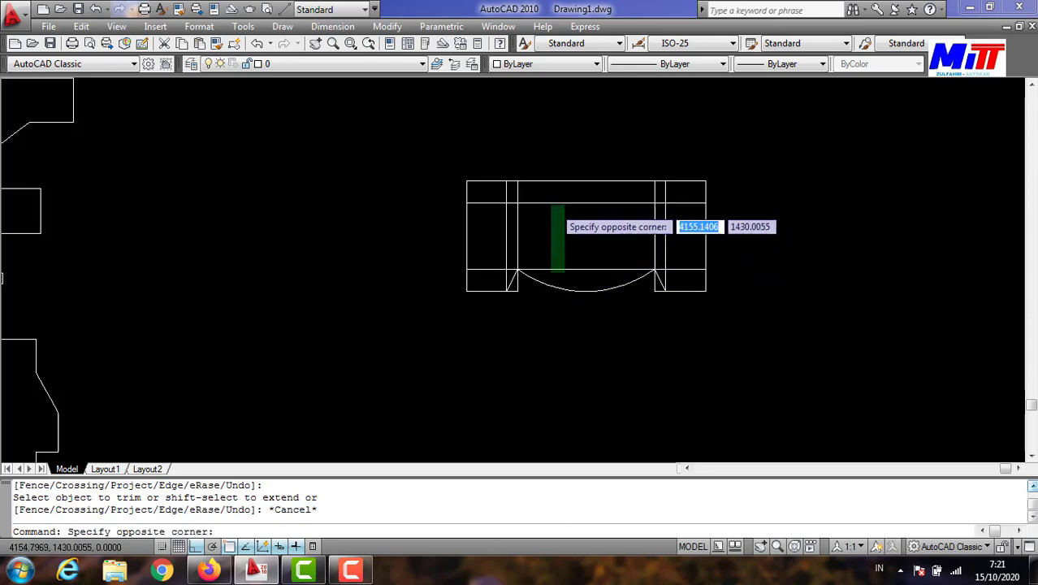
{"action": "left_click", "coordinate": [545, 199]}
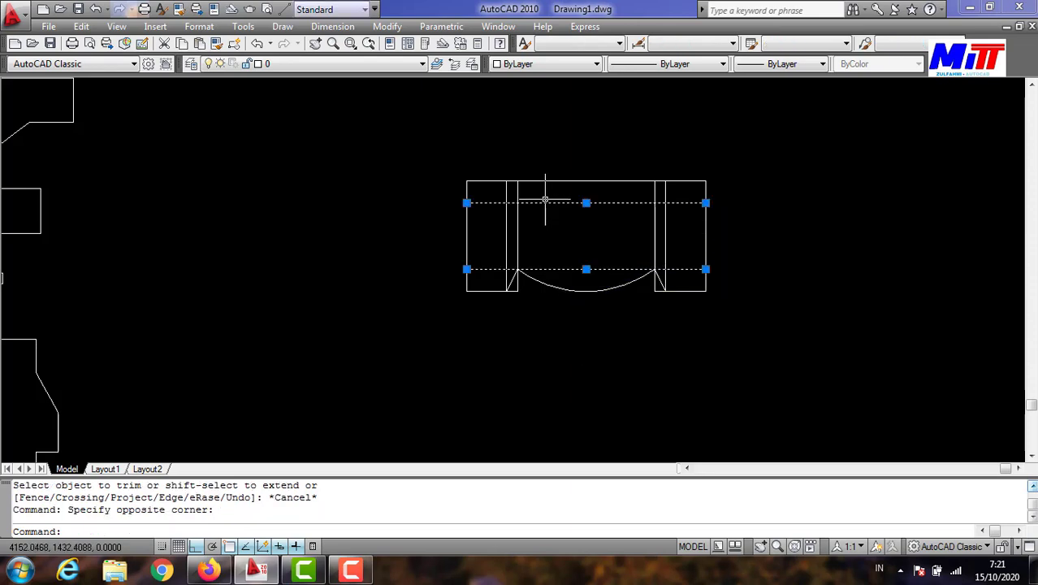
{"action": "type", "text": "E"}
{"action": "key", "text": "Return"}
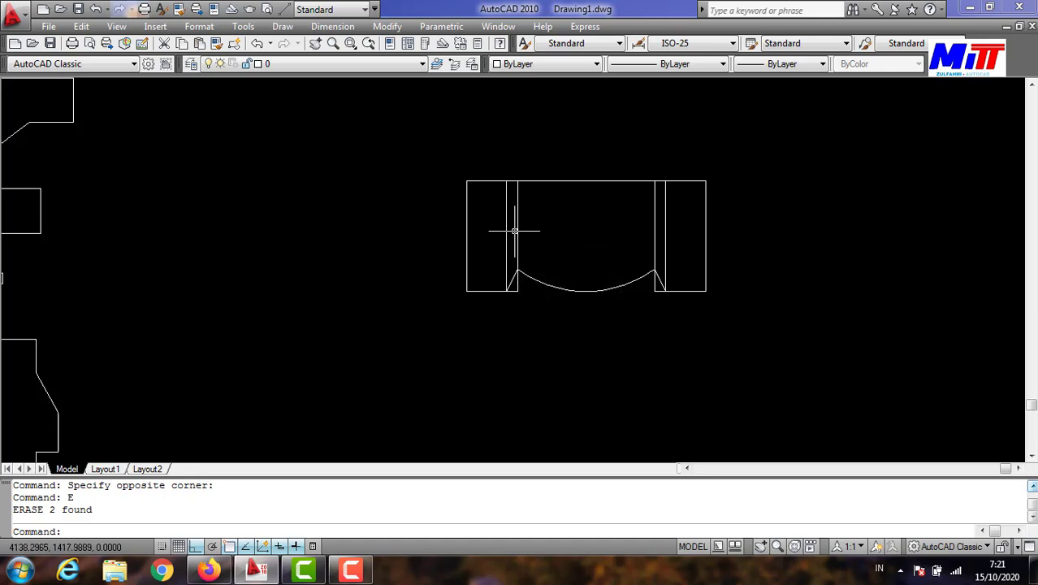
{"action": "left_click", "coordinate": [517, 232]}
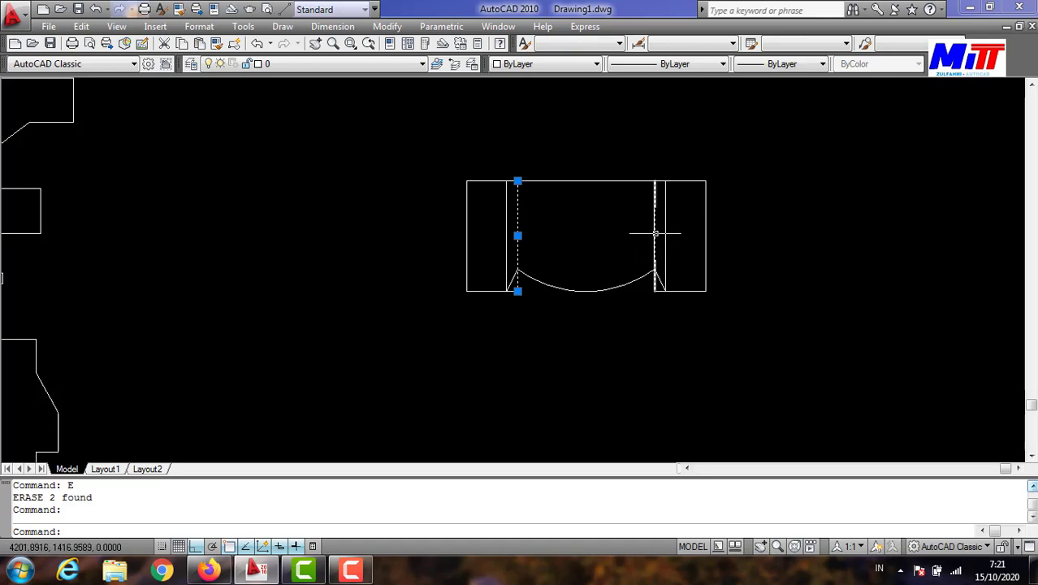
{"action": "left_click", "coordinate": [655, 235]}
{"action": "type", "text": "e"}
{"action": "key", "text": "Return"}
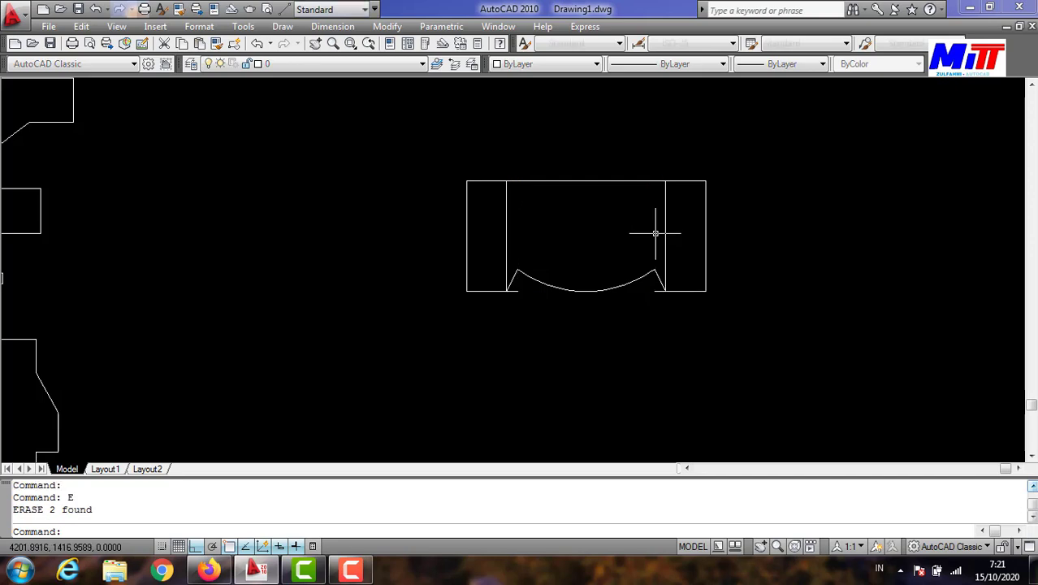
{"action": "type", "text": "TR"}
Trim the short stubs at the bottom left and bottom right of the barrel profile
{"action": "key", "text": "Return"}
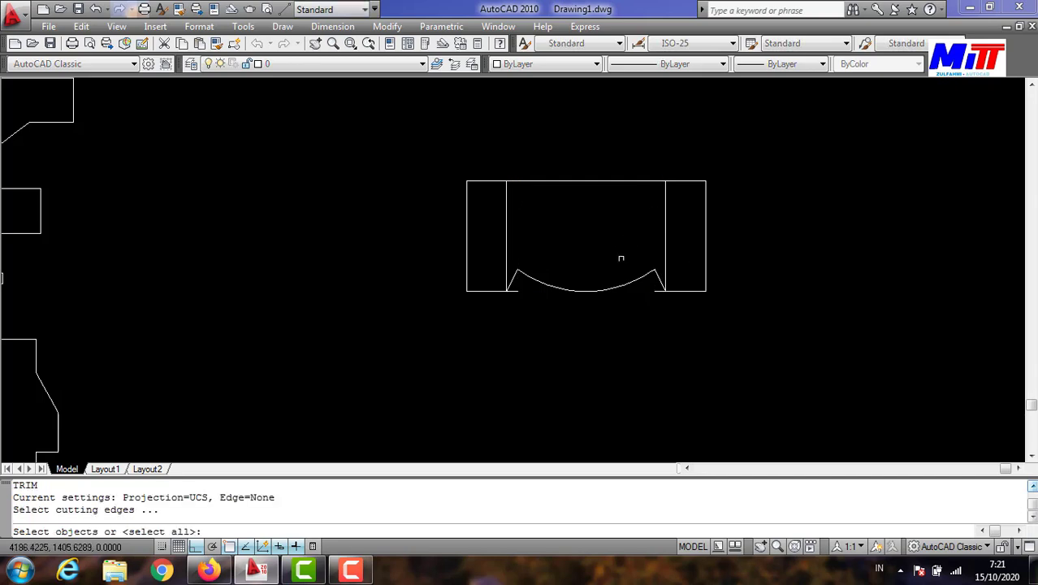
{"action": "key", "text": "Return"}
{"action": "left_click", "coordinate": [517, 290]}
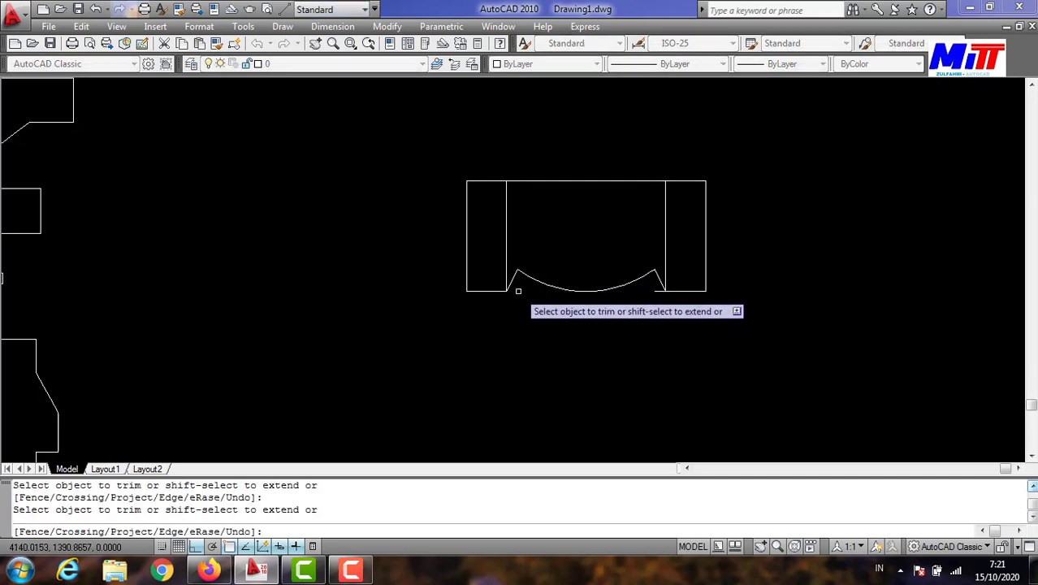
{"action": "left_click", "coordinate": [660, 290]}
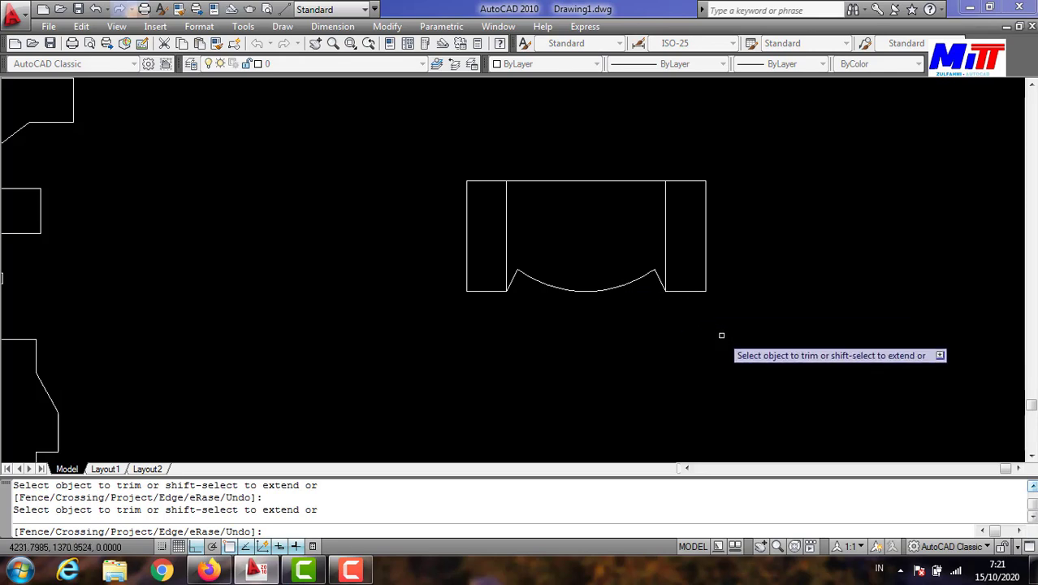
{"action": "key", "text": "Escape"}
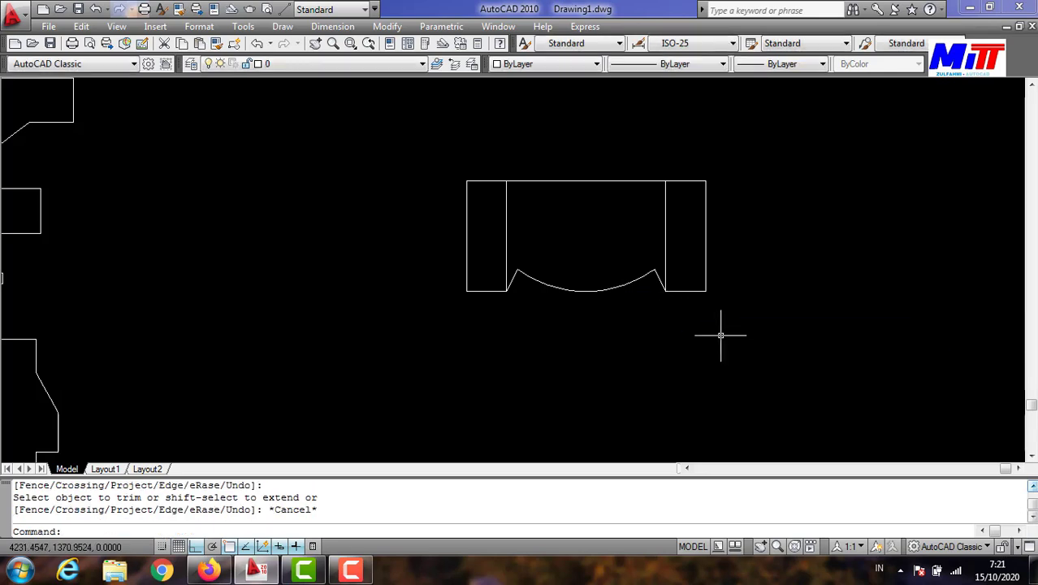
{"action": "scroll", "coordinate": [720, 335], "scroll_direction": "down", "scroll_amount": 3}
{"action": "scroll", "coordinate": [734, 353], "scroll_direction": "down", "scroll_amount": 2}
{"action": "mouse_move", "coordinate": [734, 352]}
{"action": "middle_mouse_down"}
{"action": "mouse_move", "coordinate": [639, 331]}
{"action": "mouse_move", "coordinate": [594, 302]}
{"action": "middle_mouse_up"}
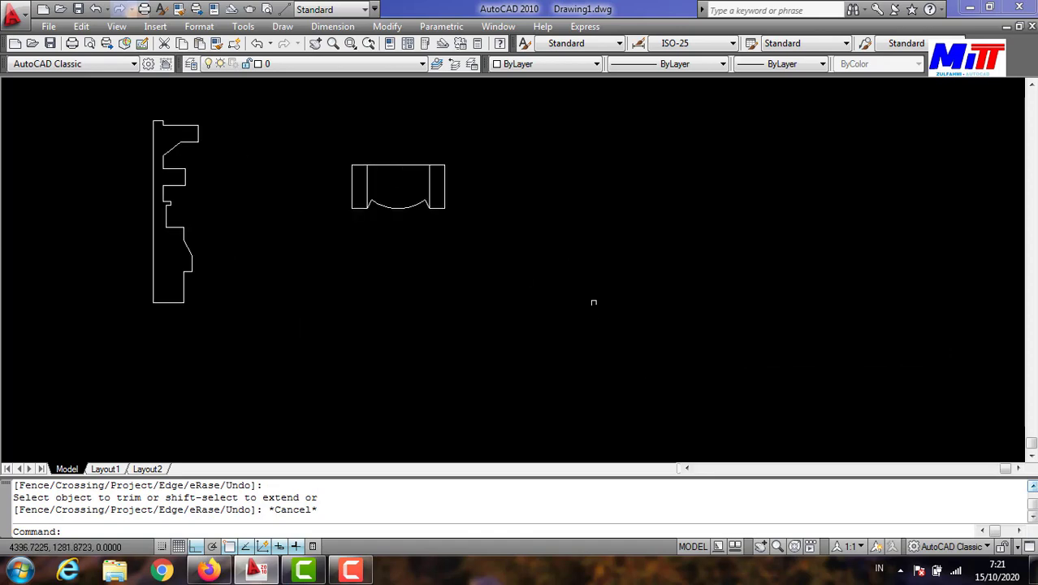
{"action": "type", "text": "C"}
Draw concentric circles of radius 38 and 35 below the barrel profile
{"action": "key", "text": "Return"}
{"action": "left_click", "coordinate": [536, 299]}
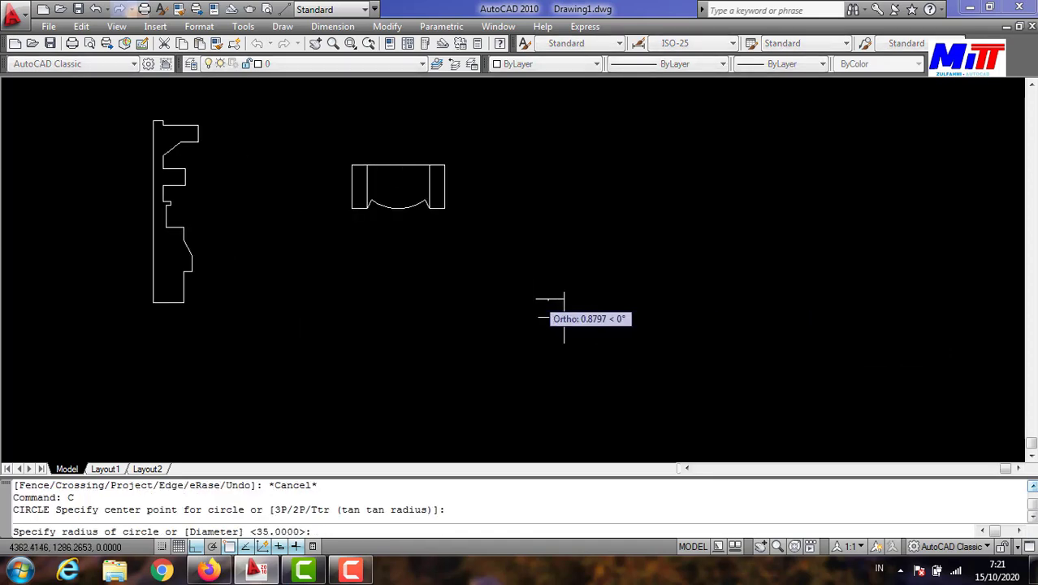
{"action": "type", "text": "38"}
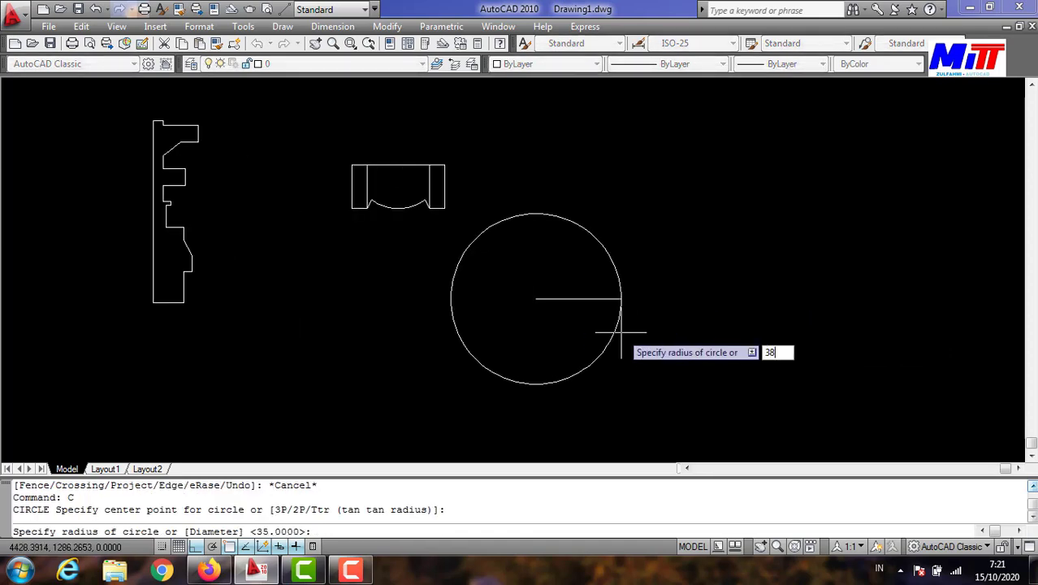
{"action": "key", "text": "Return"}
{"action": "key", "text": "Return"}
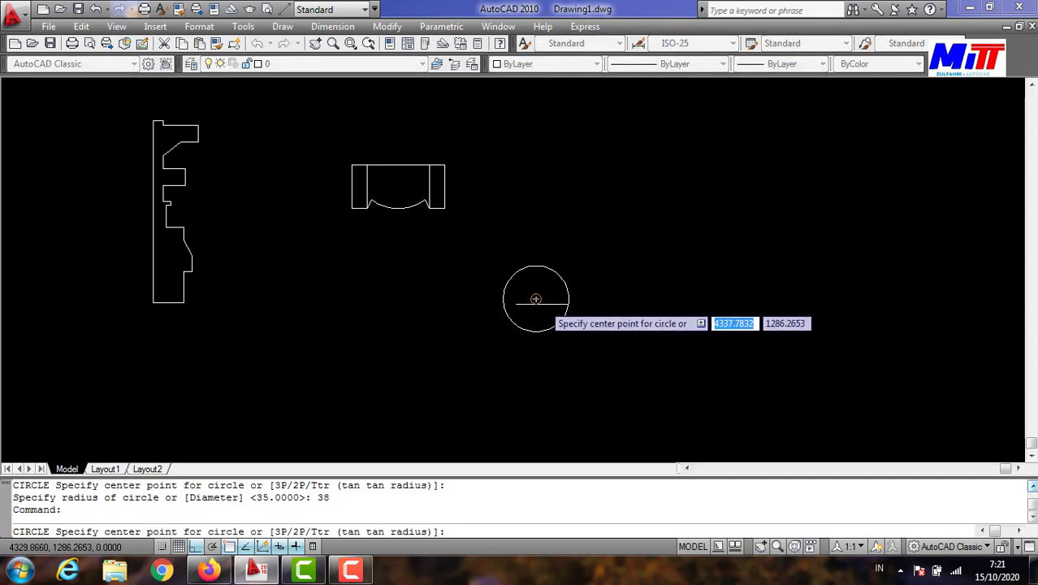
{"action": "left_click", "coordinate": [536, 299]}
{"action": "type", "text": "35"}
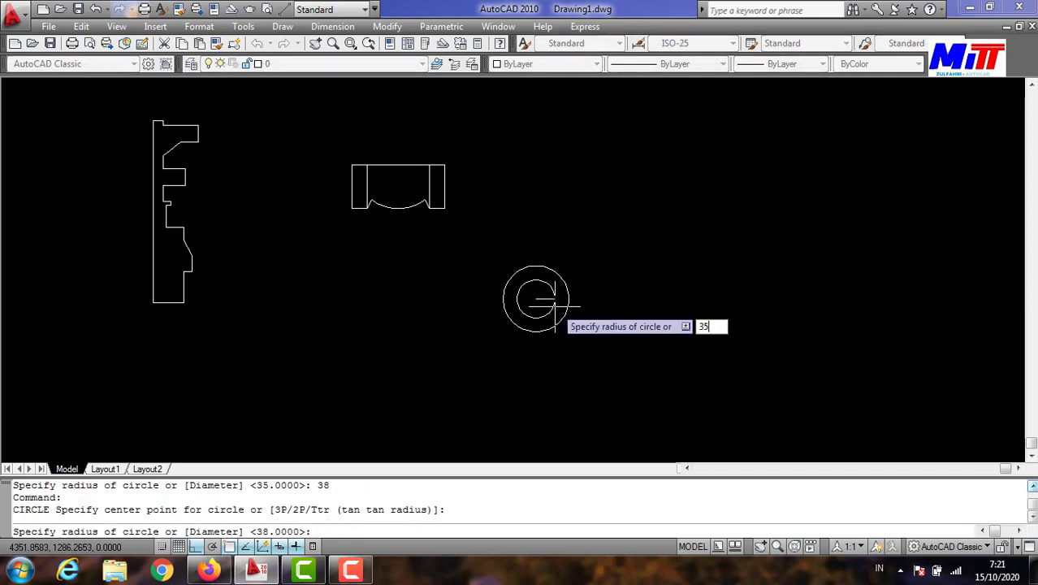
{"action": "key", "text": "Return"}
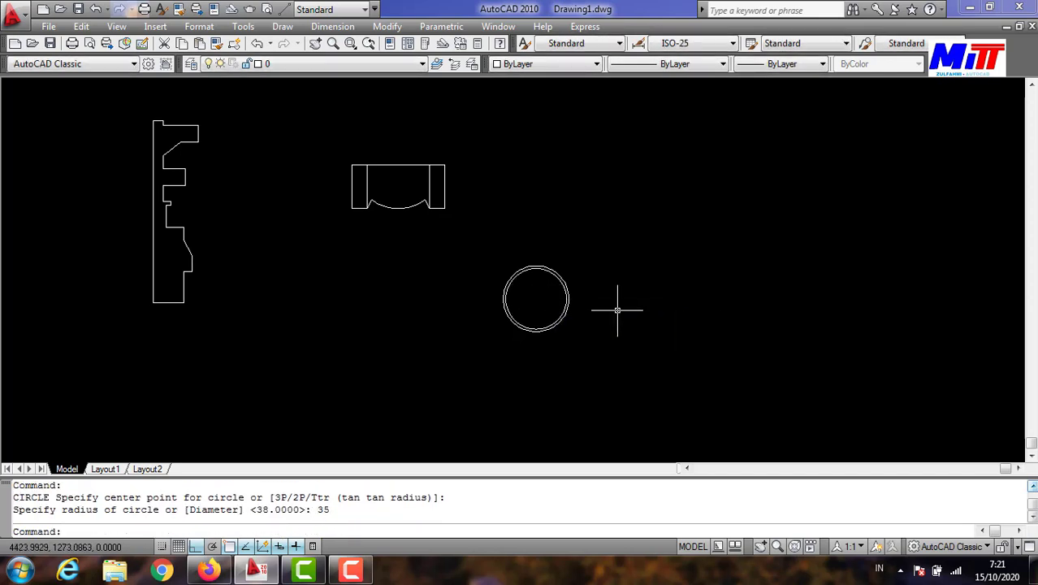
{"action": "type", "text": "POL"}
Add a six-sided inscribed polygon of radius 55 on the circles' centre
{"action": "key", "text": "Return"}
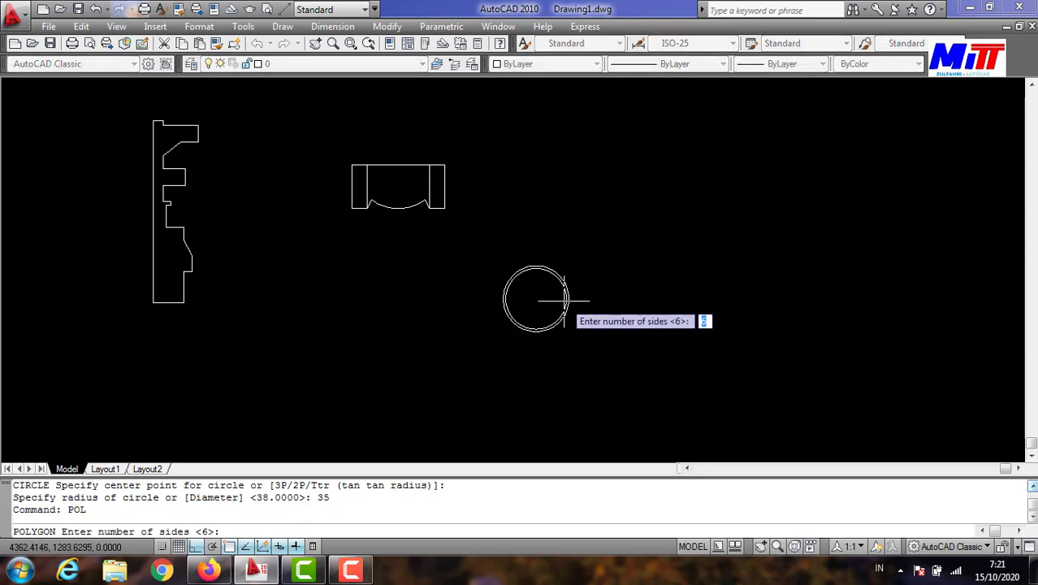
{"action": "key", "text": "Return"}
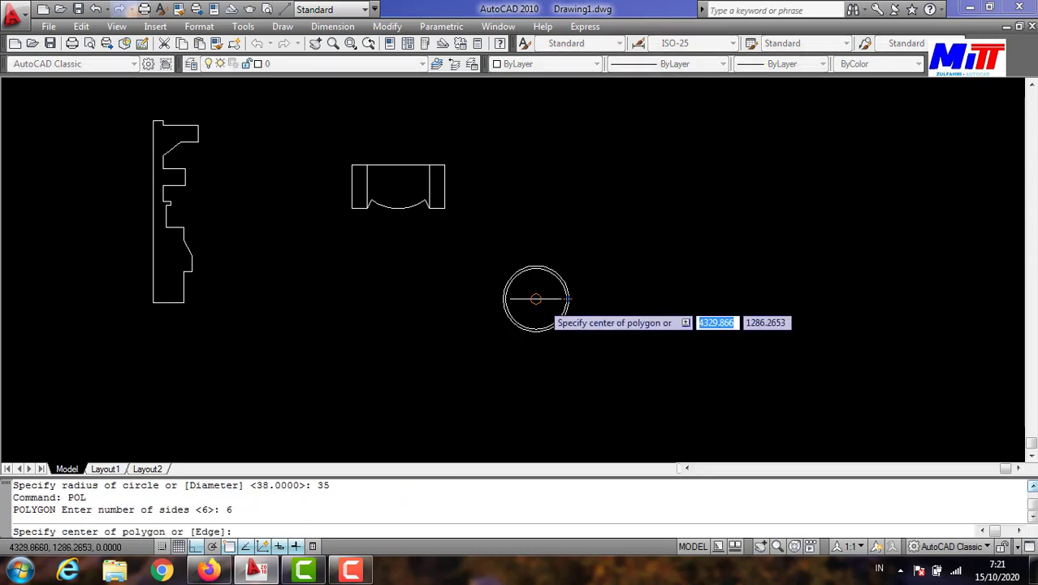
{"action": "left_click", "coordinate": [536, 299]}
{"action": "left_click", "coordinate": [601, 340]}
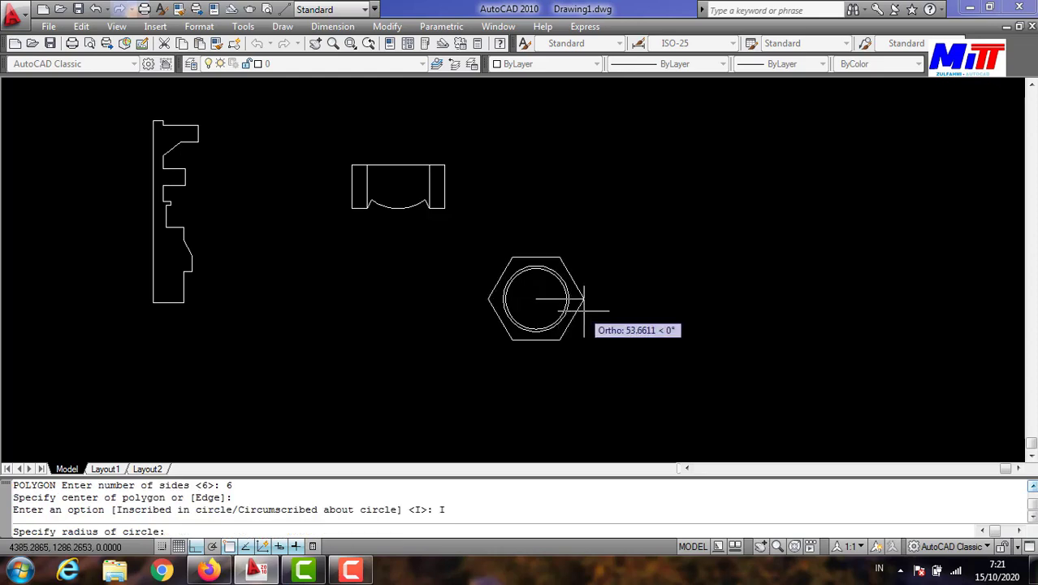
{"action": "type", "text": "55"}
{"action": "key", "text": "Return"}
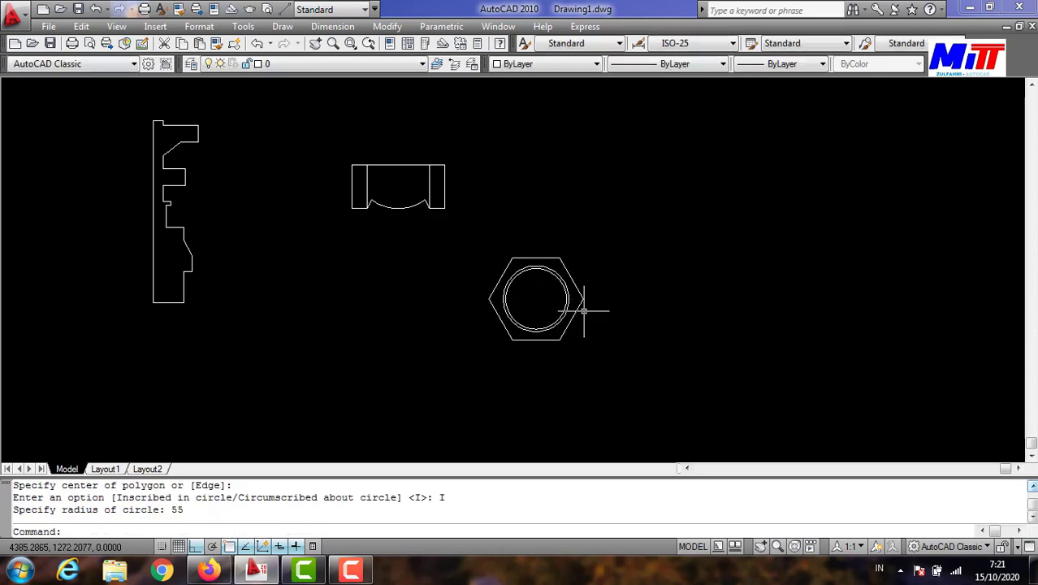
Move the spindle profile lower down
{"action": "scroll", "coordinate": [640, 314], "scroll_direction": "down", "scroll_amount": 2}
{"action": "middle_click_drag", "start_coordinate": [448, 320], "coordinate": [543, 334]}
{"action": "left_click", "coordinate": [542, 333]}
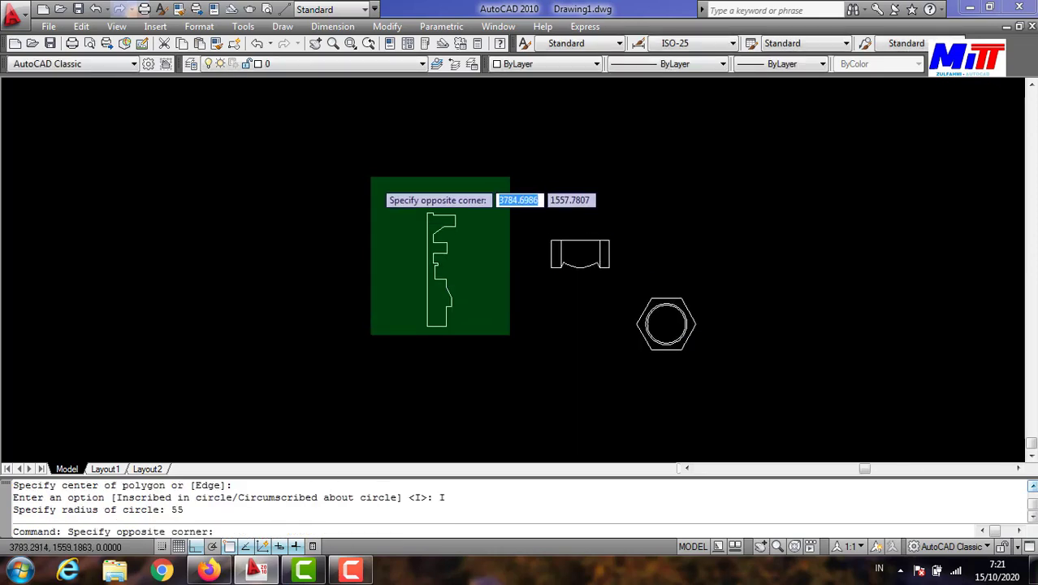
{"action": "left_click", "coordinate": [370, 177]}
{"action": "type", "text": "m"}
{"action": "key", "text": "Return"}
{"action": "left_click", "coordinate": [525, 319]}
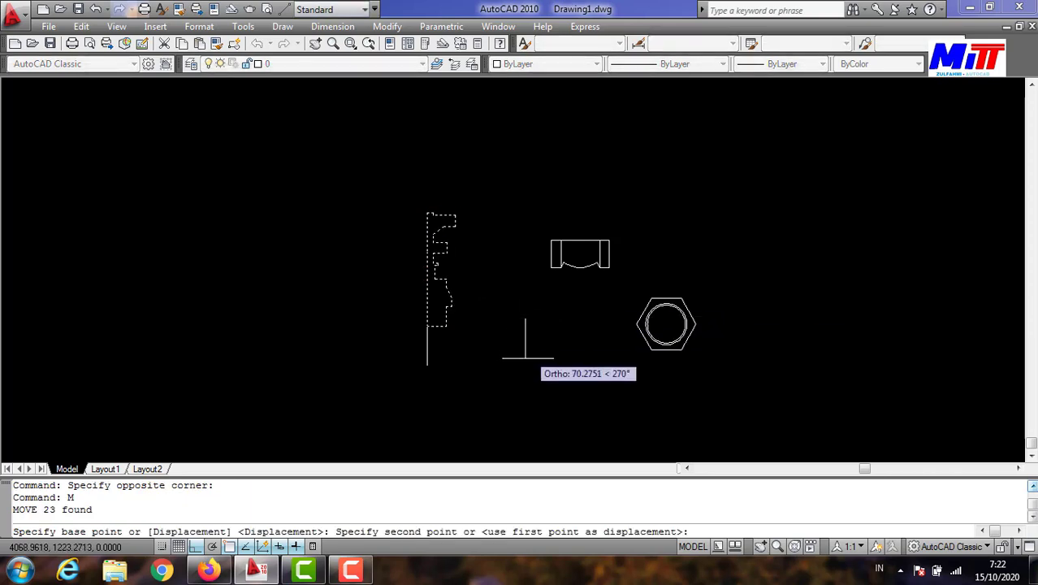
{"action": "left_click", "coordinate": [531, 369]}
Move the barrel profile up and to the left
{"action": "left_click", "coordinate": [634, 286]}
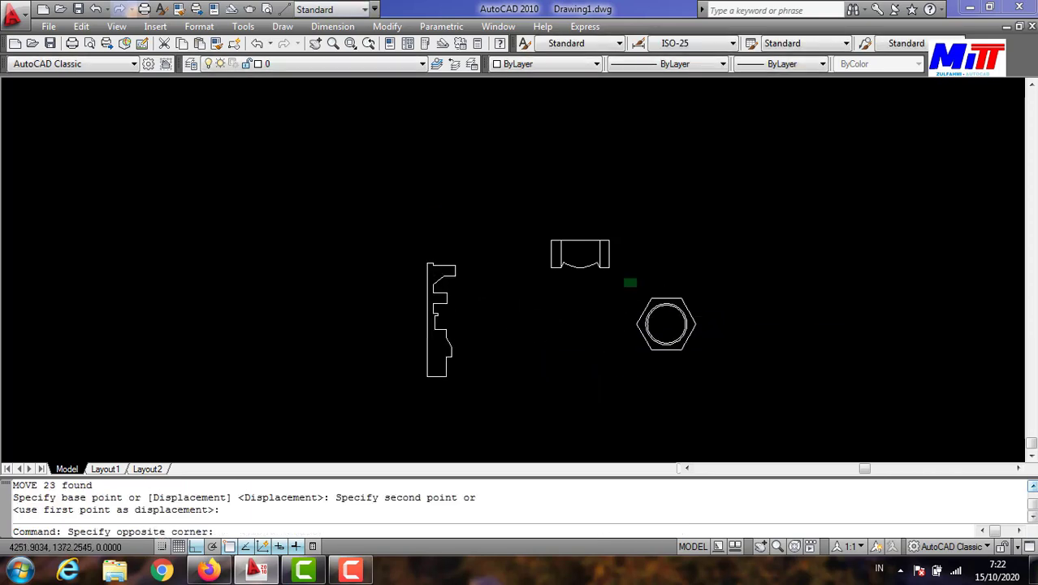
{"action": "left_click", "coordinate": [518, 195]}
{"action": "key", "text": "Return"}
{"action": "left_click", "coordinate": [837, 266]}
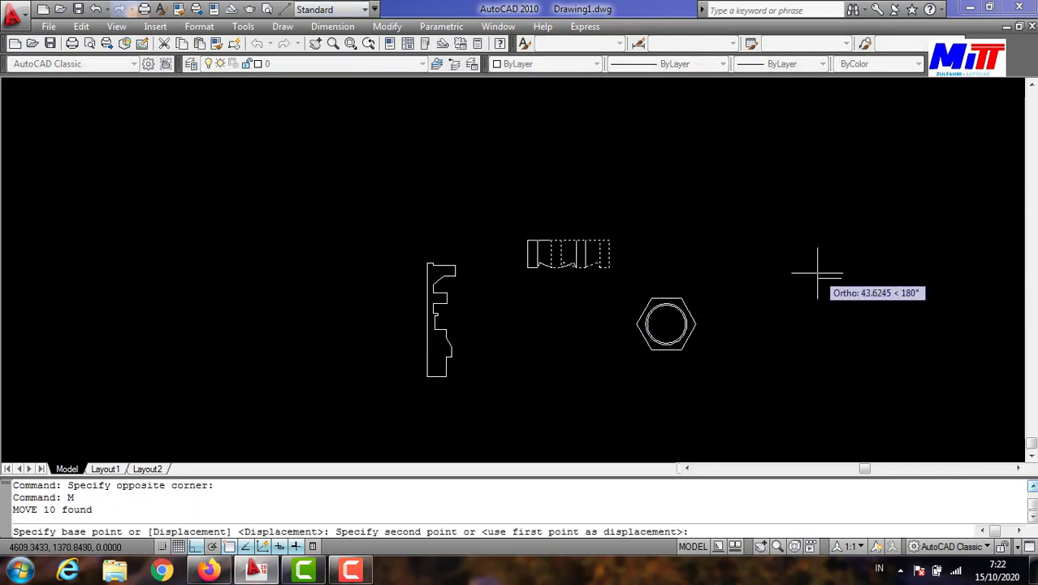
{"action": "key", "text": "F8"}
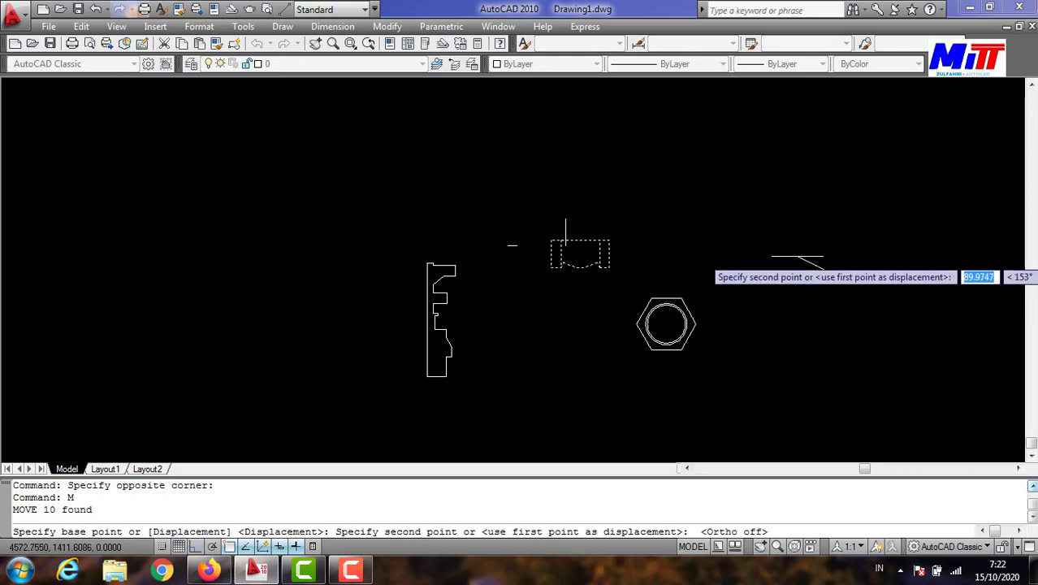
{"action": "left_click", "coordinate": [801, 250]}
Move the hexagon nut outline down and to the left beside the other profiles
{"action": "left_click", "coordinate": [765, 363]}
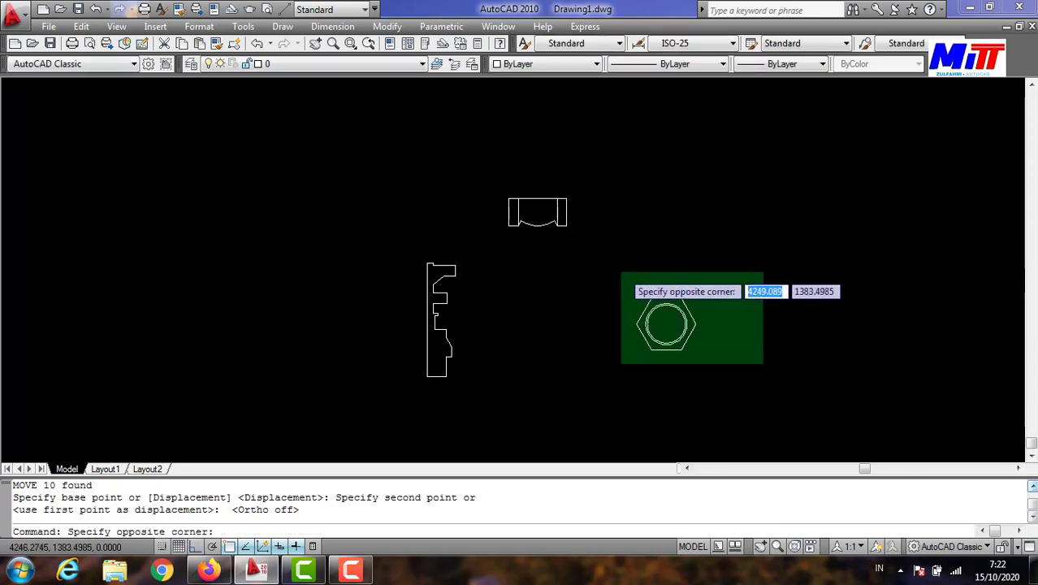
{"action": "left_click", "coordinate": [591, 246]}
{"action": "type", "text": "M"}
{"action": "key", "text": "Return"}
{"action": "left_click", "coordinate": [843, 289]}
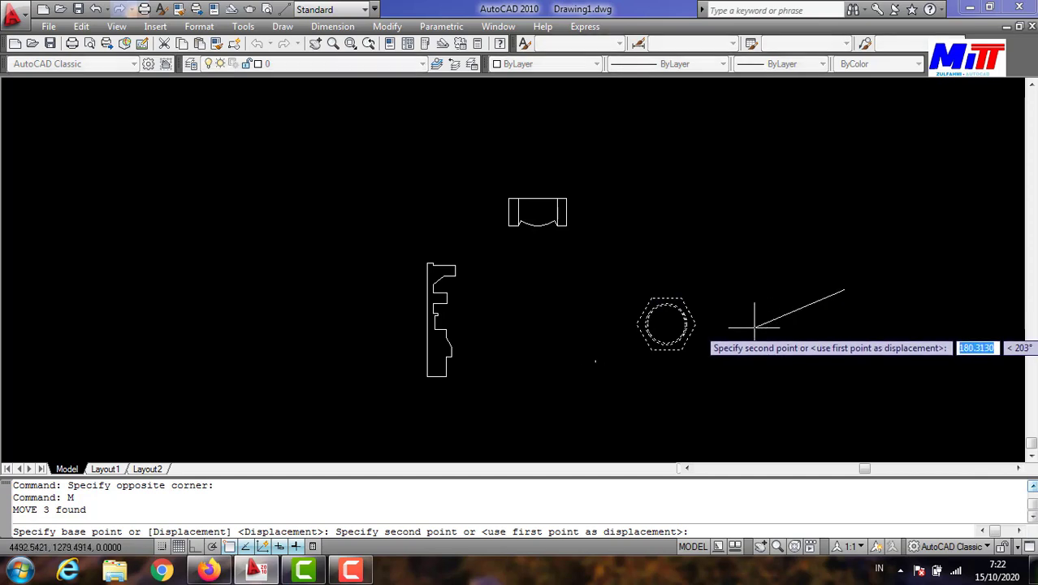
{"action": "left_click", "coordinate": [752, 328]}
{"action": "mouse_move", "coordinate": [738, 335]}
{"action": "middle_mouse_down"}
{"action": "mouse_move", "coordinate": [730, 325]}
{"action": "mouse_move", "coordinate": [374, 300]}
{"action": "middle_mouse_up"}
{"action": "key", "text": "Escape"}
Copy all three profiles as a second identical set placed to the right
{"action": "left_click", "coordinate": [703, 398]}
{"action": "left_click", "coordinate": [422, 220]}
{"action": "scroll", "coordinate": [423, 219], "scroll_direction": "down", "scroll_amount": 2}
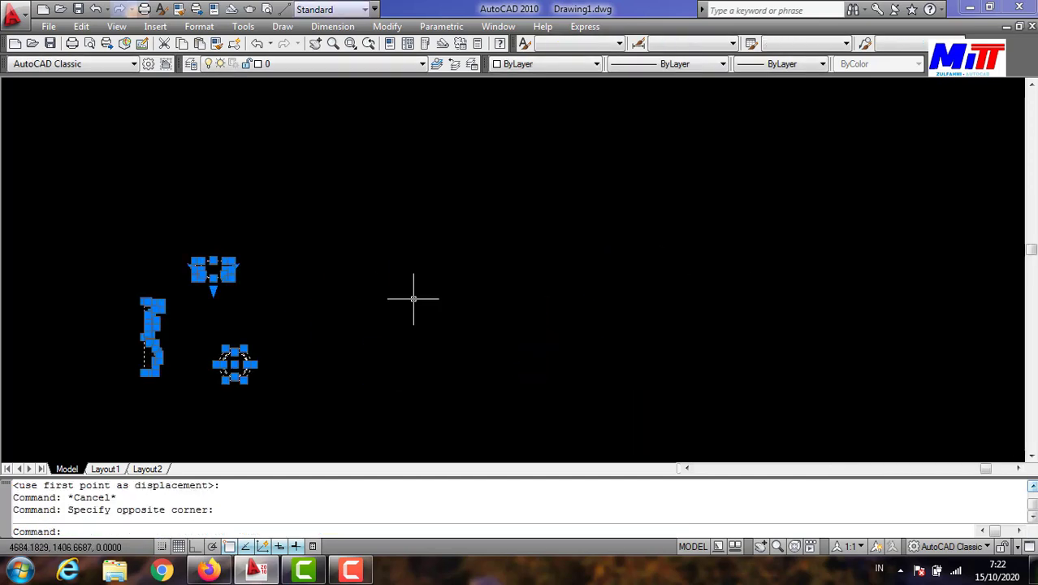
{"action": "type", "text": "CO"}
{"action": "key", "text": "Return"}
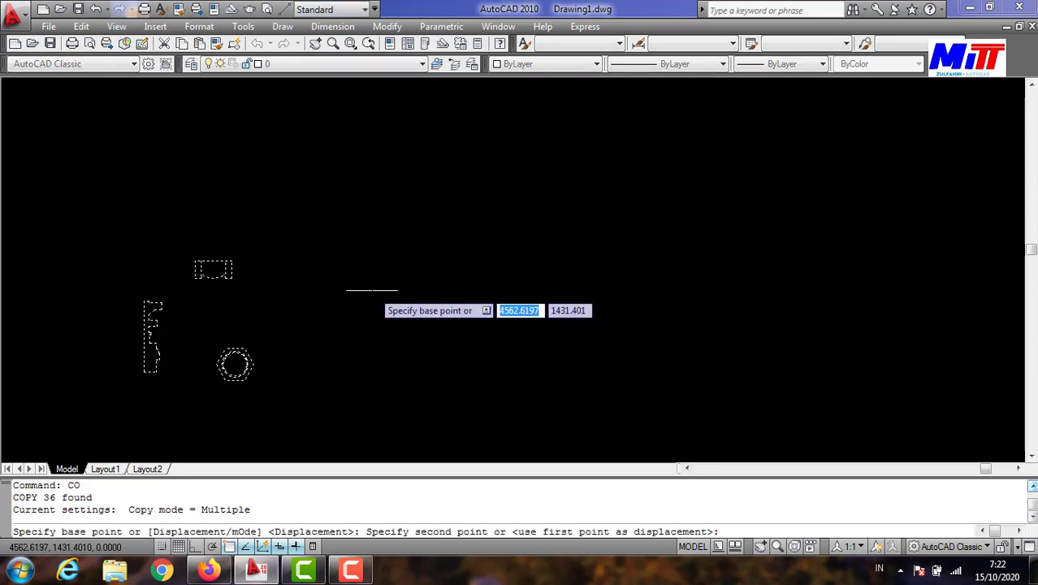
{"action": "left_click", "coordinate": [371, 289]}
{"action": "scroll", "coordinate": [717, 286], "scroll_direction": "down", "scroll_amount": 2}
{"action": "middle_click_drag", "start_coordinate": [844, 286], "coordinate": [641, 286]}
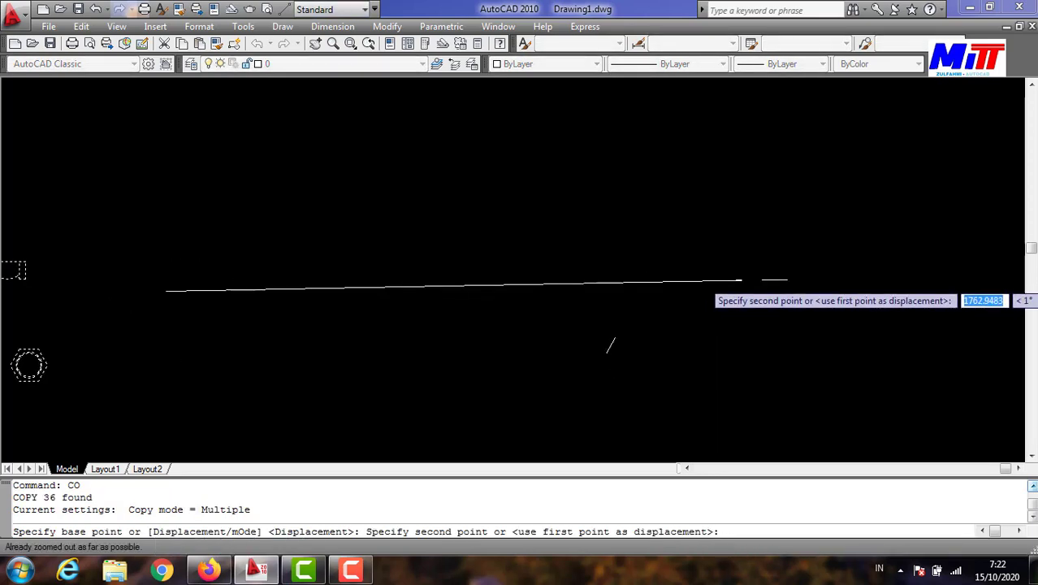
{"action": "left_click", "coordinate": [755, 284]}
{"action": "key", "text": "Escape"}
{"action": "mouse_move", "coordinate": [408, 283]}
{"action": "middle_mouse_down"}
{"action": "mouse_move", "coordinate": [603, 273]}
{"action": "mouse_move", "coordinate": [505, 326]}
{"action": "mouse_move", "coordinate": [461, 255]}
{"action": "middle_mouse_up"}
{"action": "scroll", "coordinate": [576, 298], "scroll_direction": "up", "scroll_amount": 2}
{"action": "scroll", "coordinate": [597, 278], "scroll_direction": "up", "scroll_amount": 2}
{"action": "key", "text": "Escape"}
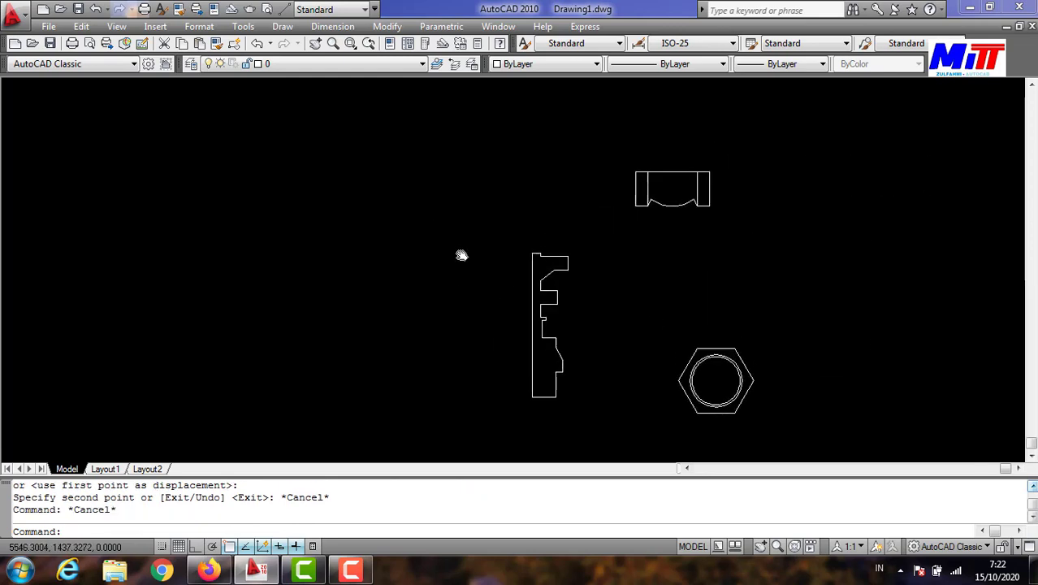
{"action": "scroll", "coordinate": [462, 256], "scroll_direction": "down", "scroll_amount": 2}
Convert all the outlines into regions with REG
{"action": "left_click", "coordinate": [430, 175]}
{"action": "left_click", "coordinate": [770, 388]}
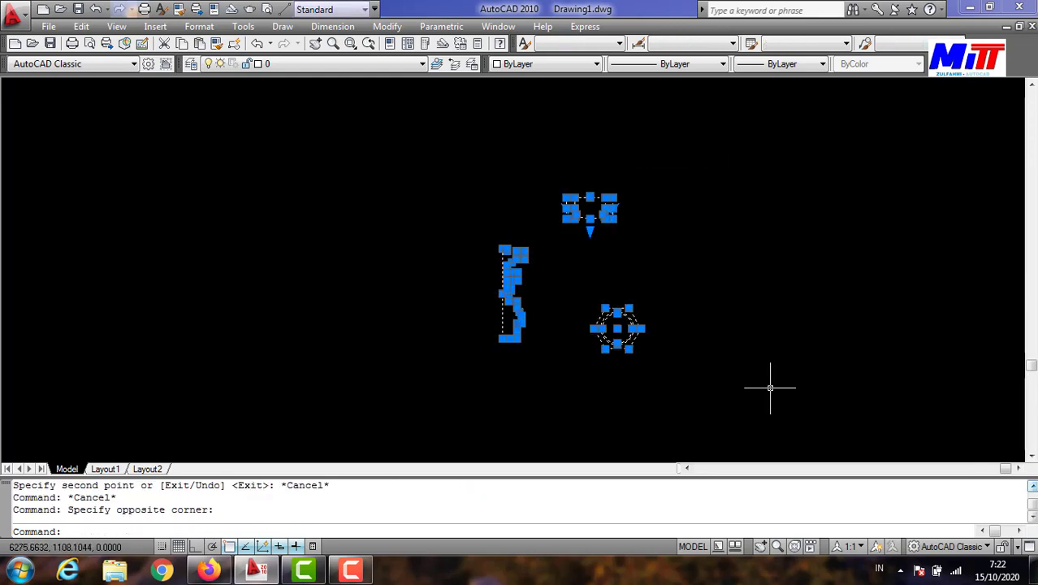
{"action": "type", "text": "REG"}
{"action": "key", "text": "Return"}
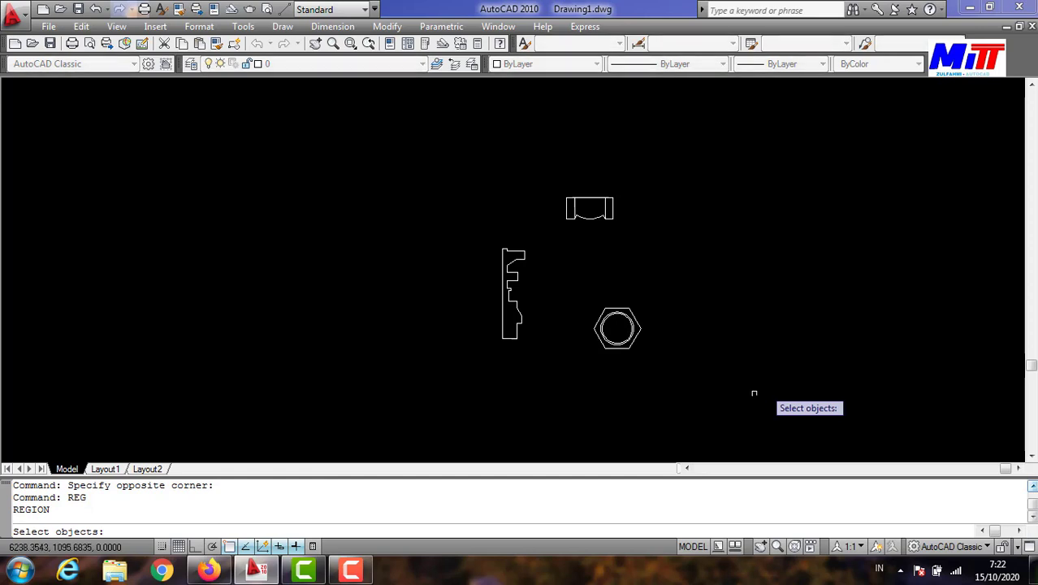
{"action": "left_click", "coordinate": [744, 400]}
{"action": "left_click", "coordinate": [456, 175]}
{"action": "key", "text": "Return"}
{"action": "type", "text": "REV"}
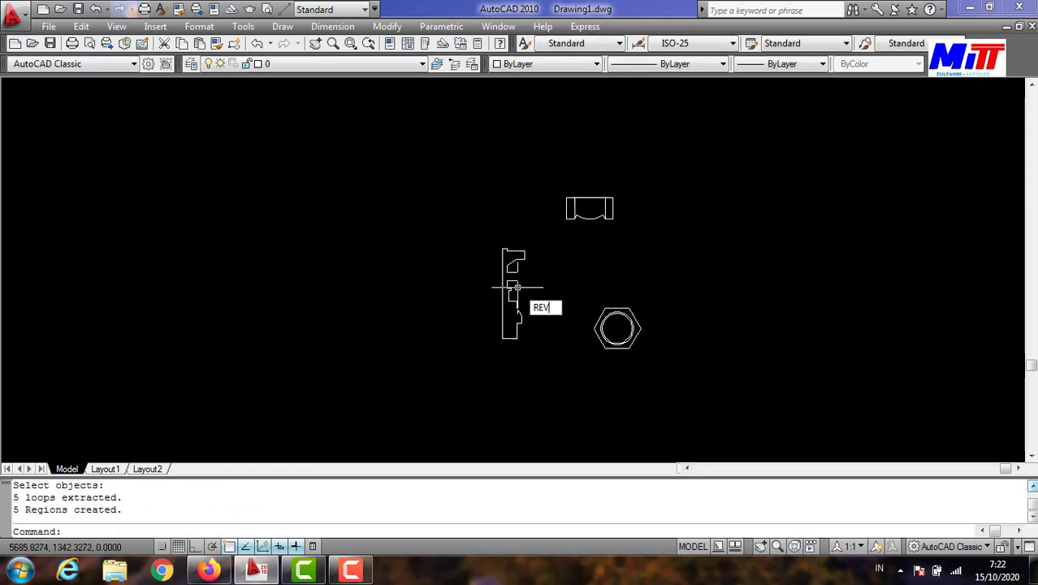
Revolve the spindle profile 360° about its vertical left edge
{"action": "key", "text": "Return"}
{"action": "left_click", "coordinate": [443, 205]}
{"action": "left_click", "coordinate": [549, 357]}
{"action": "key", "text": "Return"}
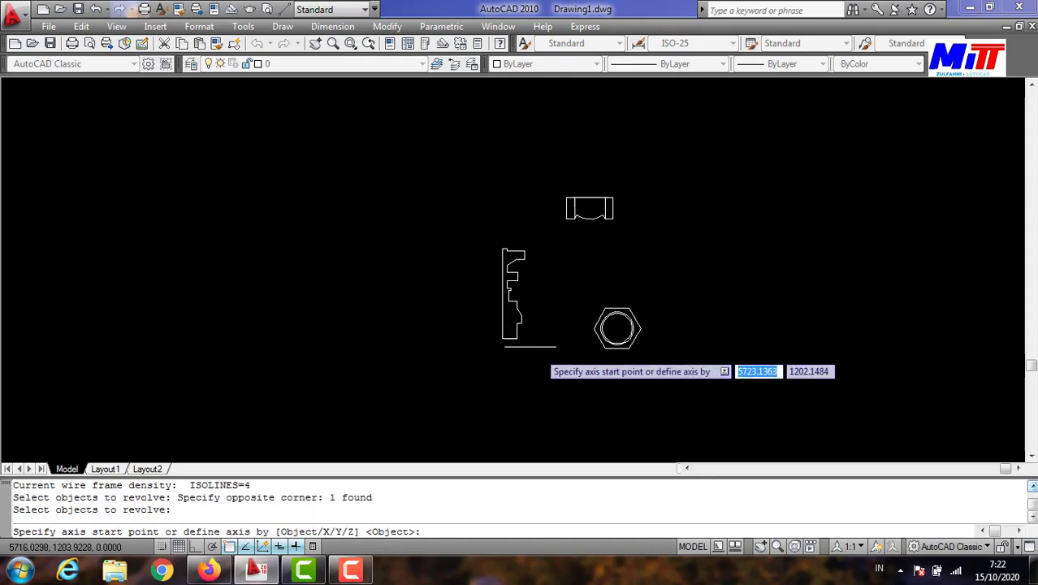
{"action": "left_click", "coordinate": [502, 339]}
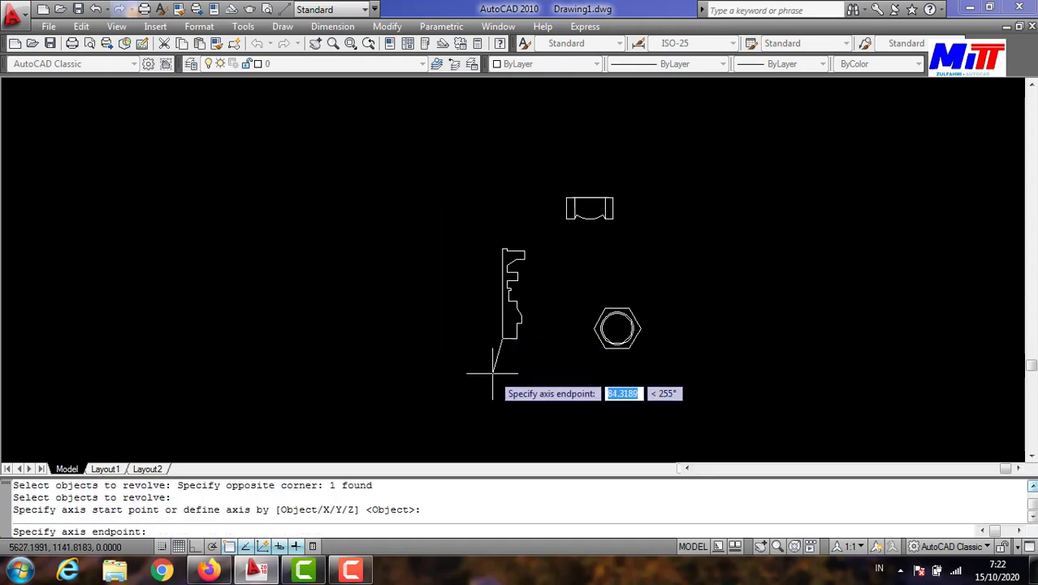
{"action": "key", "text": "F8"}
{"action": "left_click", "coordinate": [496, 373]}
{"action": "key", "text": "Return"}
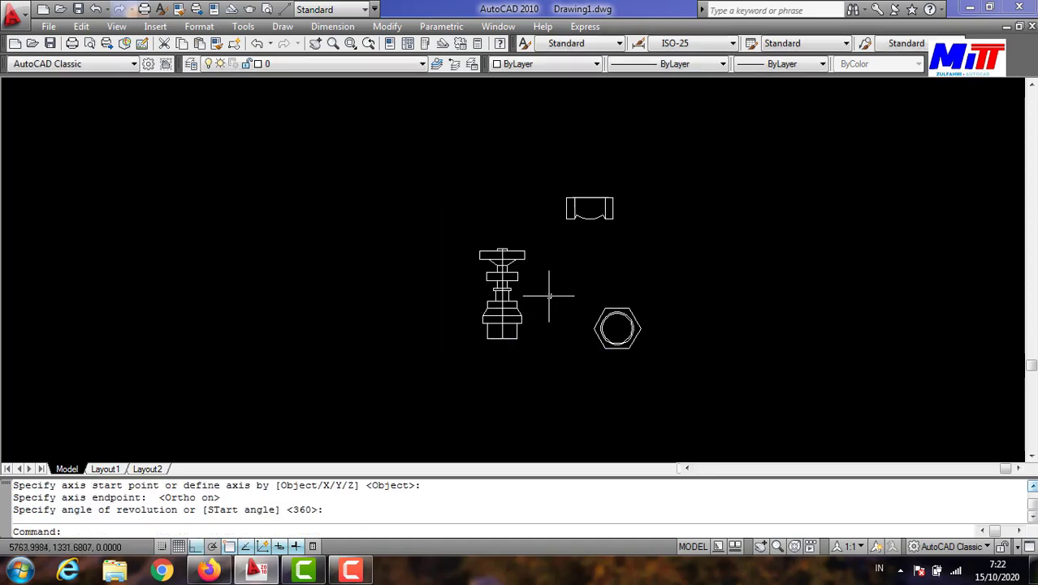
{"action": "scroll", "coordinate": [561, 207], "scroll_direction": "up", "scroll_amount": 3}
Revolve the barrel profile 360° about its top edge
{"action": "key", "text": "Return"}
{"action": "left_click", "coordinate": [548, 180]}
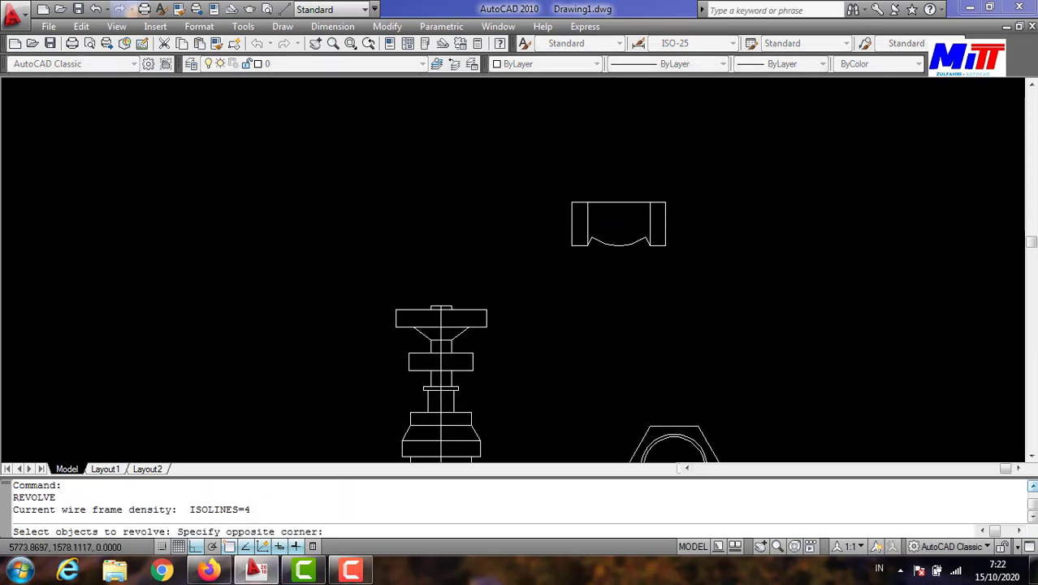
{"action": "left_click", "coordinate": [718, 296]}
{"action": "key", "text": "Return"}
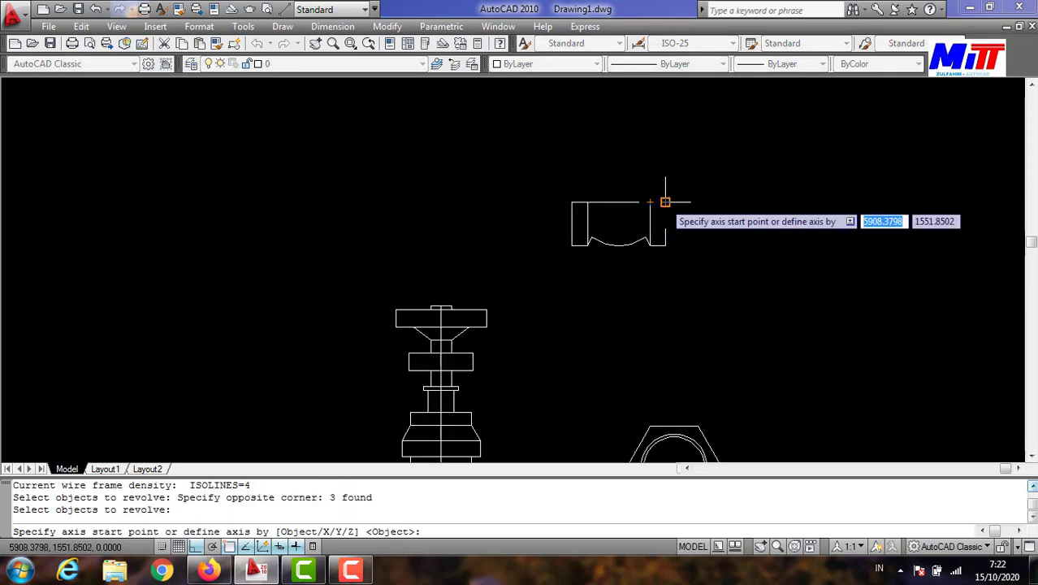
{"action": "left_click", "coordinate": [666, 201]}
{"action": "left_click", "coordinate": [716, 197]}
{"action": "key", "text": "Return"}
{"action": "scroll", "coordinate": [595, 324], "scroll_direction": "down", "scroll_amount": 1}
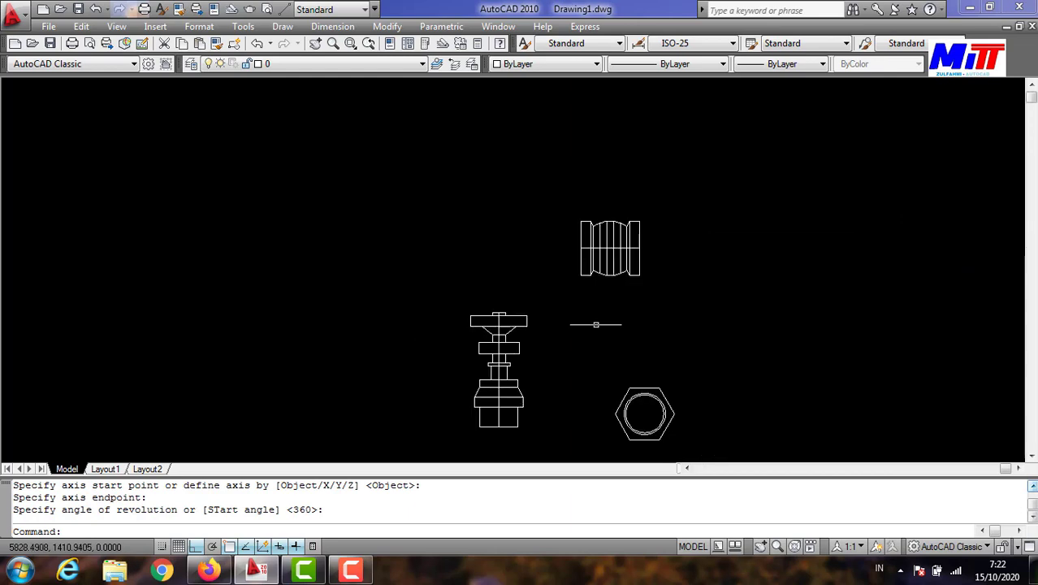
{"action": "middle_click_drag", "start_coordinate": [625, 353], "coordinate": [613, 323]}
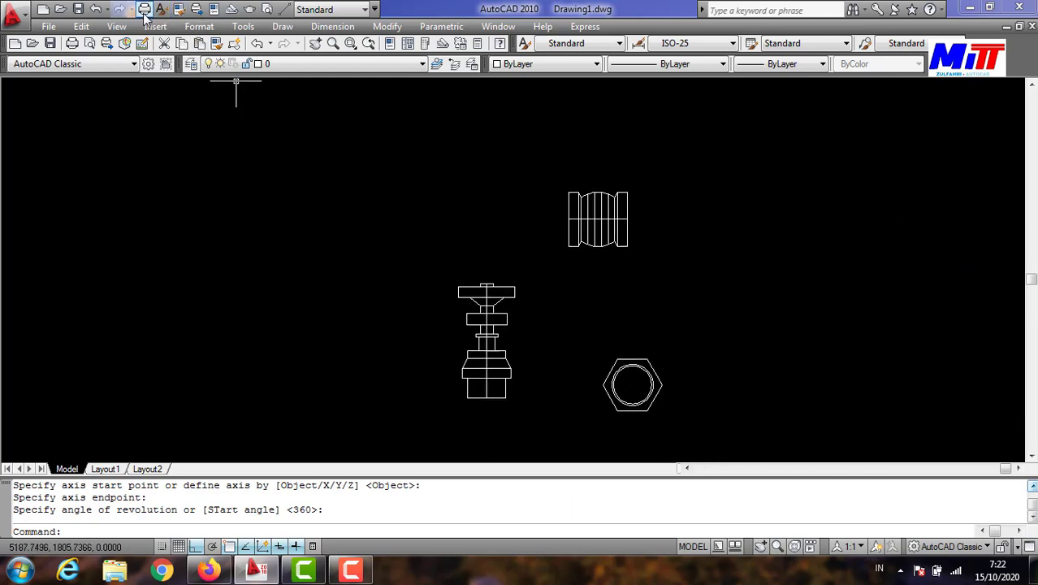
Switch to the SW Isometric view from View > 3D Views
{"action": "left_click", "coordinate": [119, 26]}
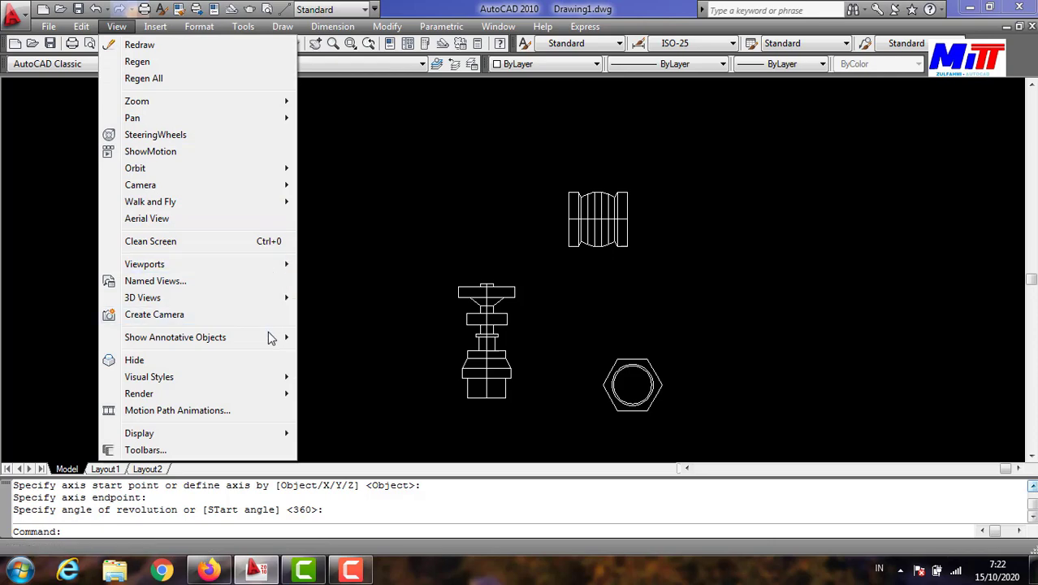
{"action": "mouse_move", "coordinate": [143, 297]}
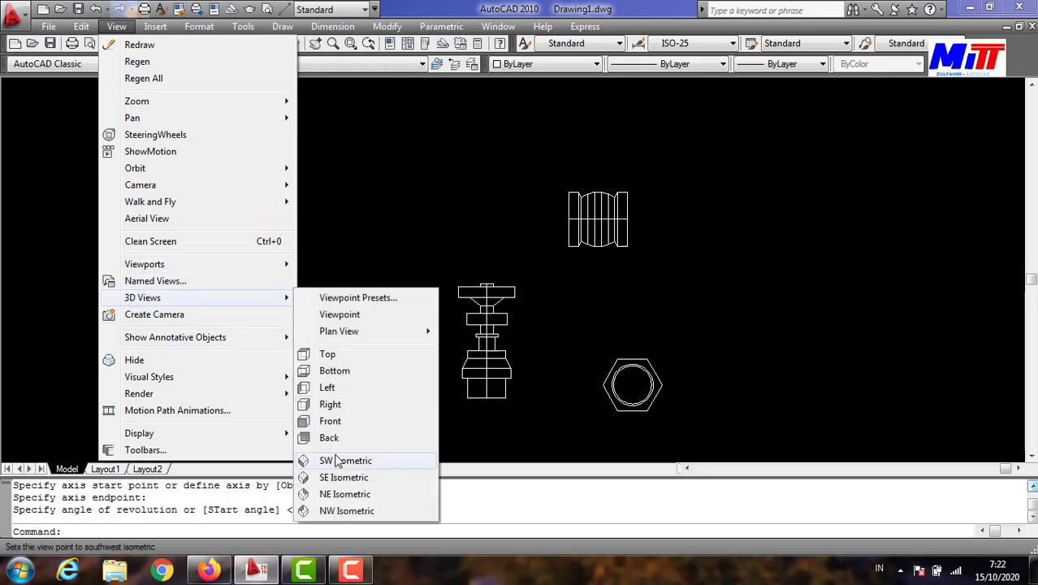
{"action": "left_click", "coordinate": [339, 460]}
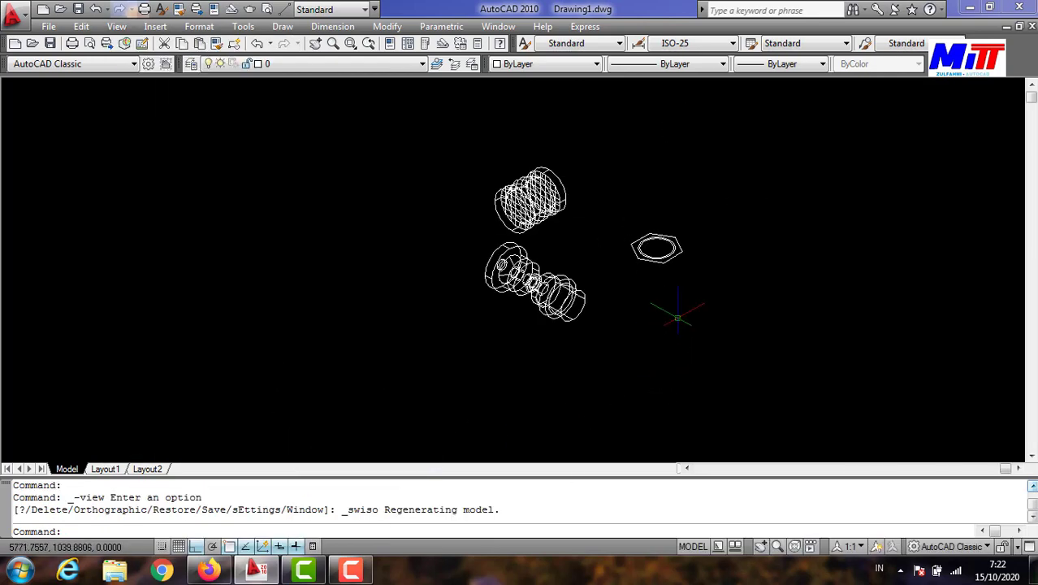
{"action": "scroll", "coordinate": [642, 341], "scroll_direction": "up", "scroll_amount": 3}
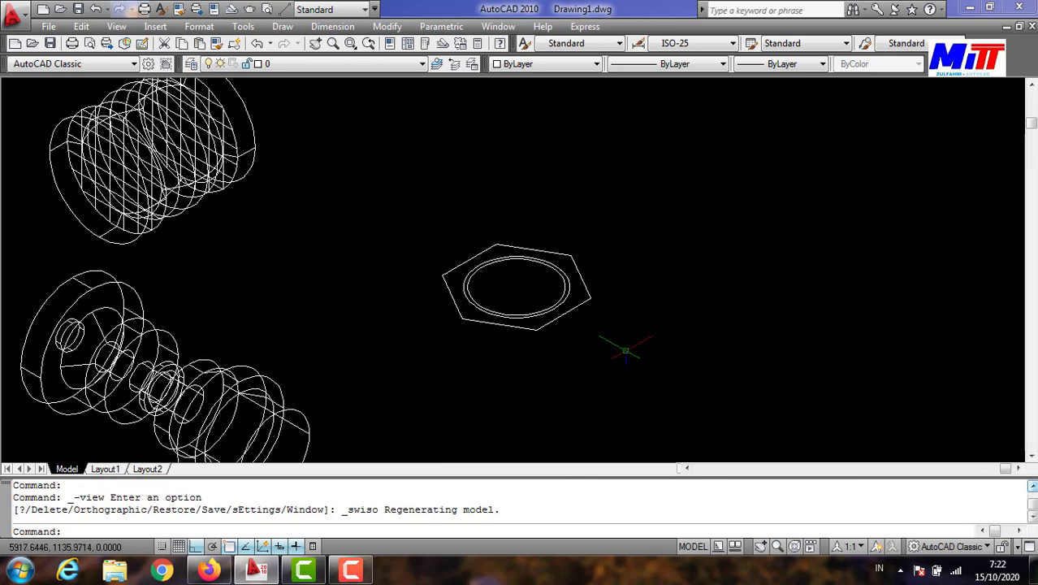
{"action": "left_click", "coordinate": [648, 369]}
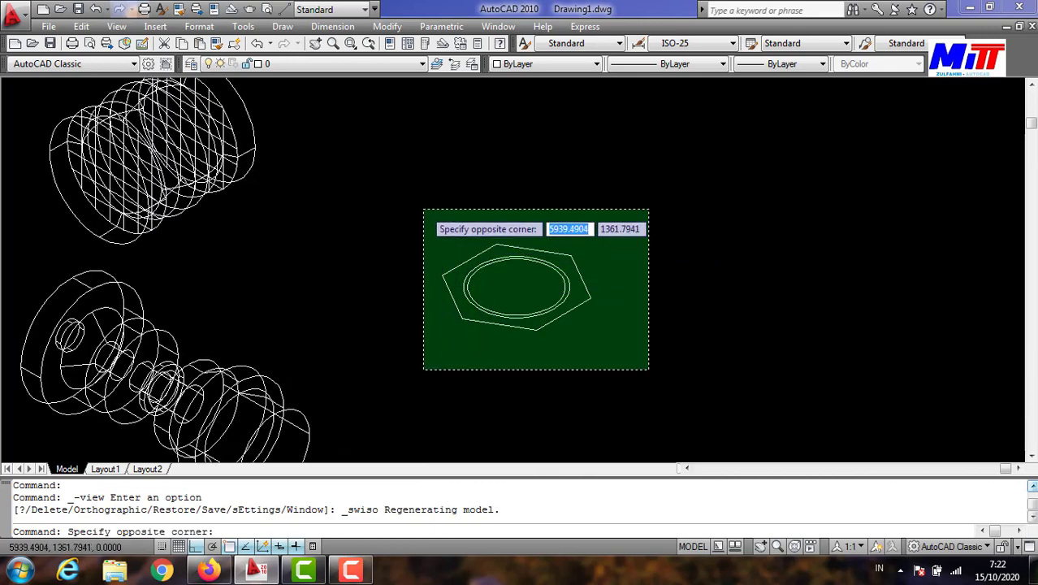
Extrude the hexagon and its circles to a height of 14
{"action": "left_click", "coordinate": [423, 210]}
{"action": "type", "text": "EXT"}
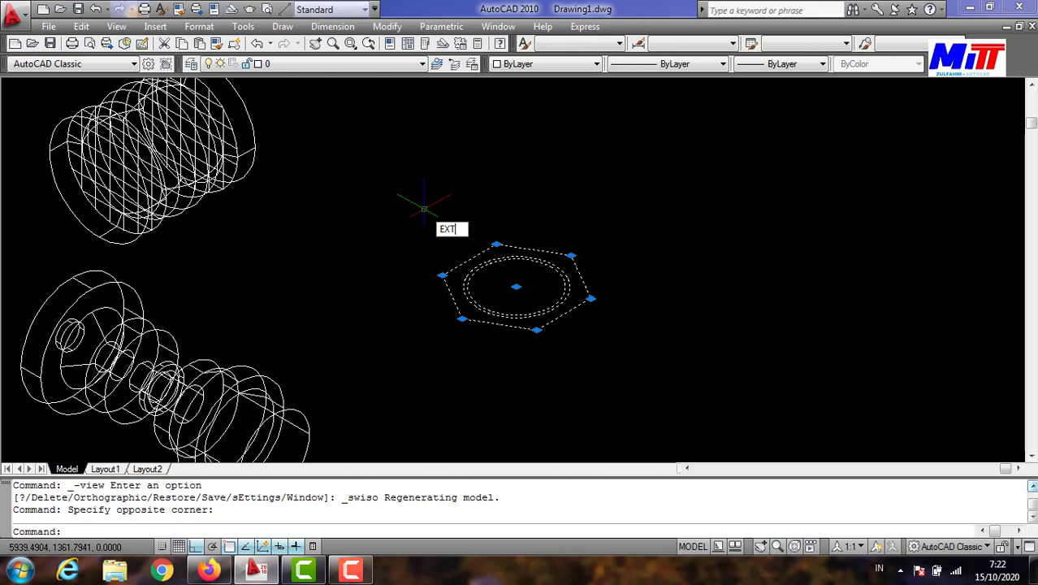
{"action": "key", "text": "Return"}
{"action": "left_click", "coordinate": [516, 286]}
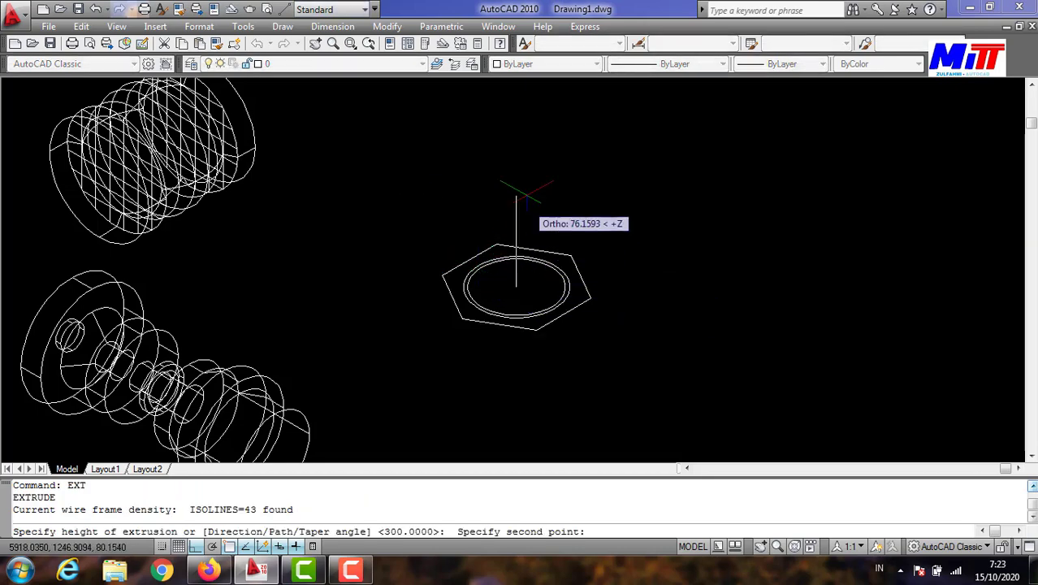
{"action": "type", "text": "14"}
{"action": "key", "text": "Return"}
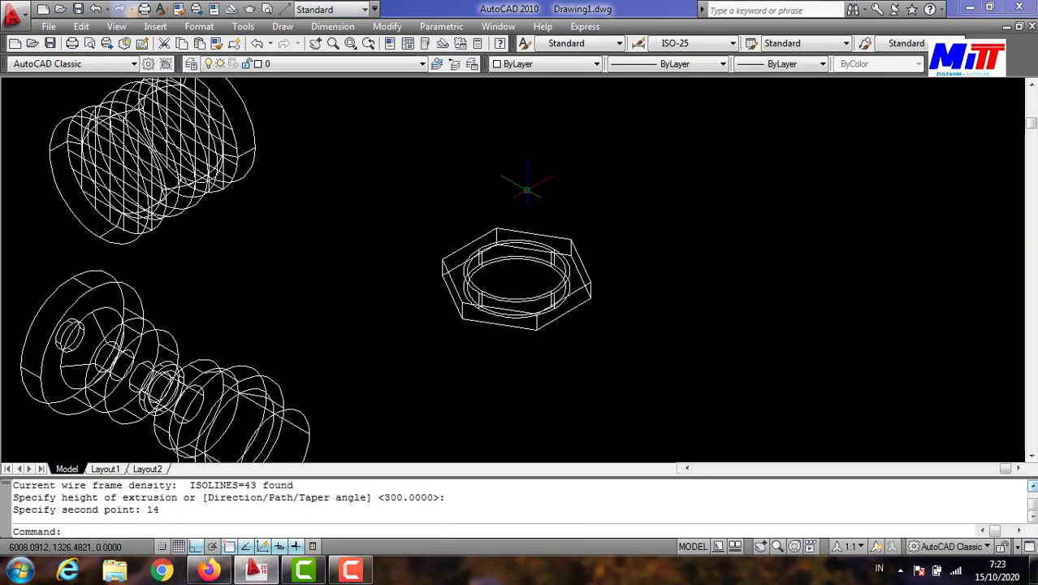
{"action": "key", "text": "Escape"}
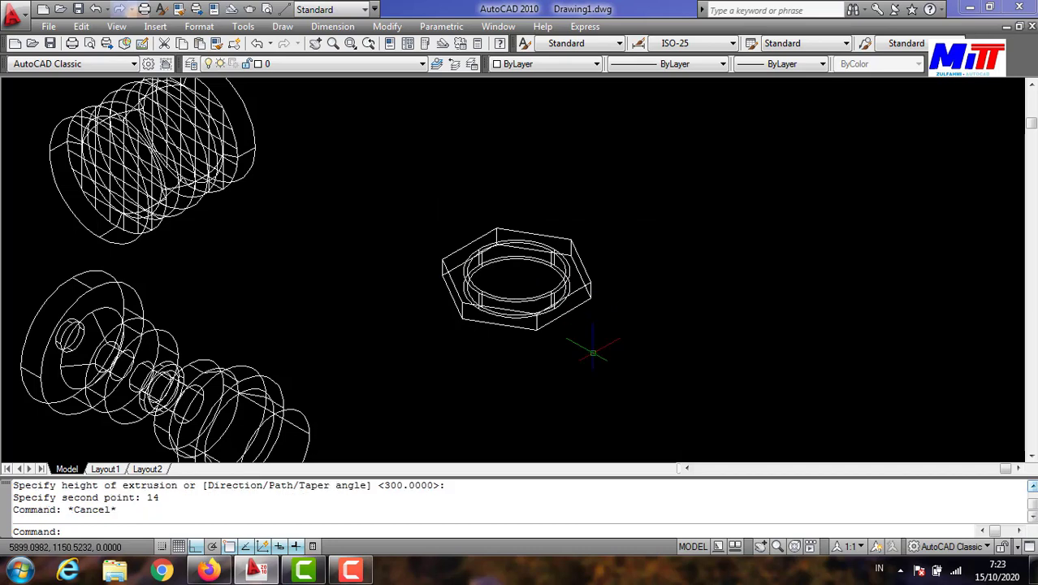
{"action": "type", "text": "SU"}
Subtract the inner cylinder from the hexagon solid to form the nut's bore
{"action": "key", "text": "Return"}
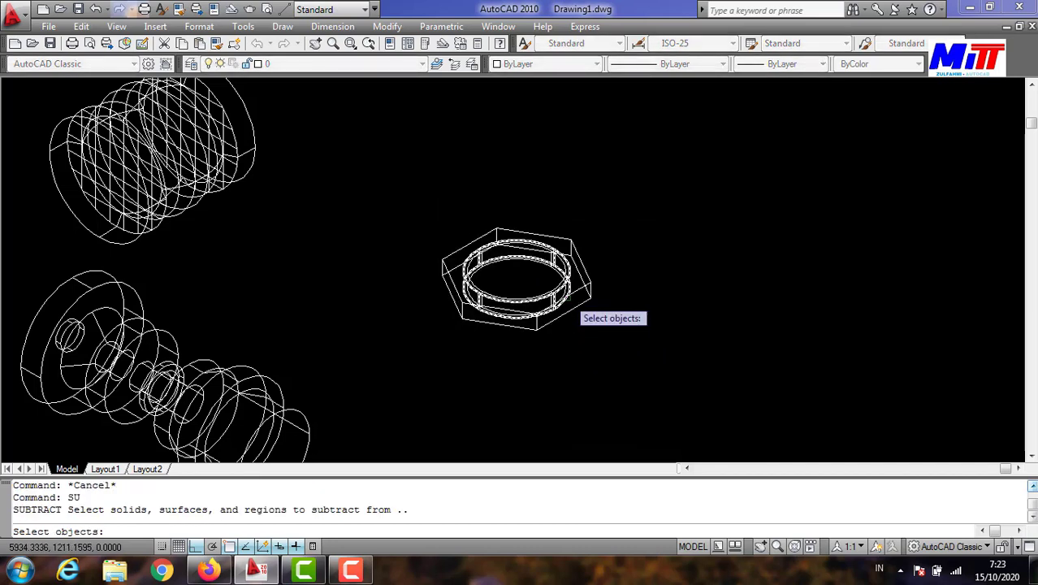
{"action": "left_click", "coordinate": [576, 307]}
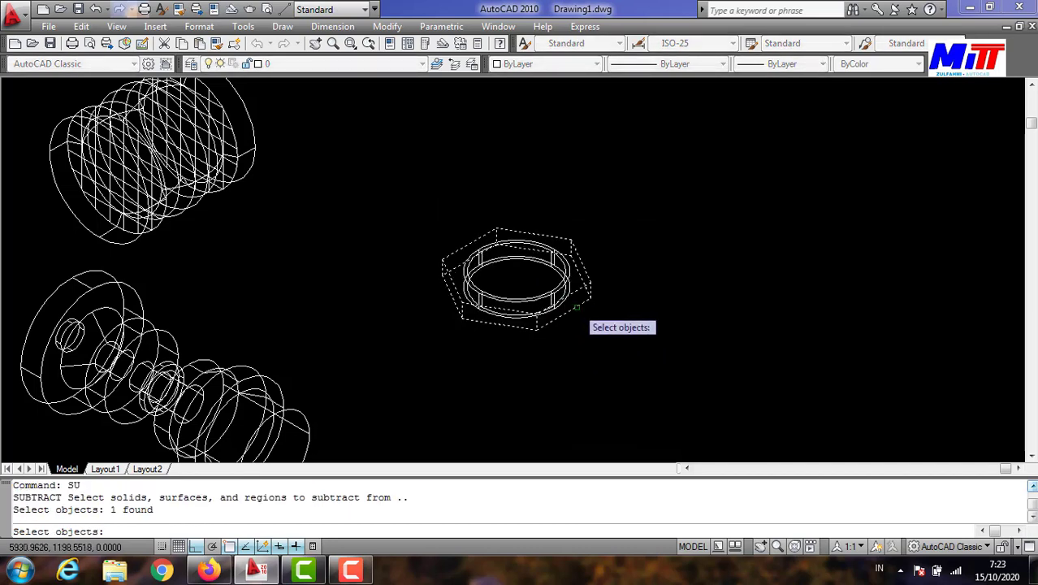
{"action": "key", "text": "Return"}
{"action": "left_click", "coordinate": [569, 285]}
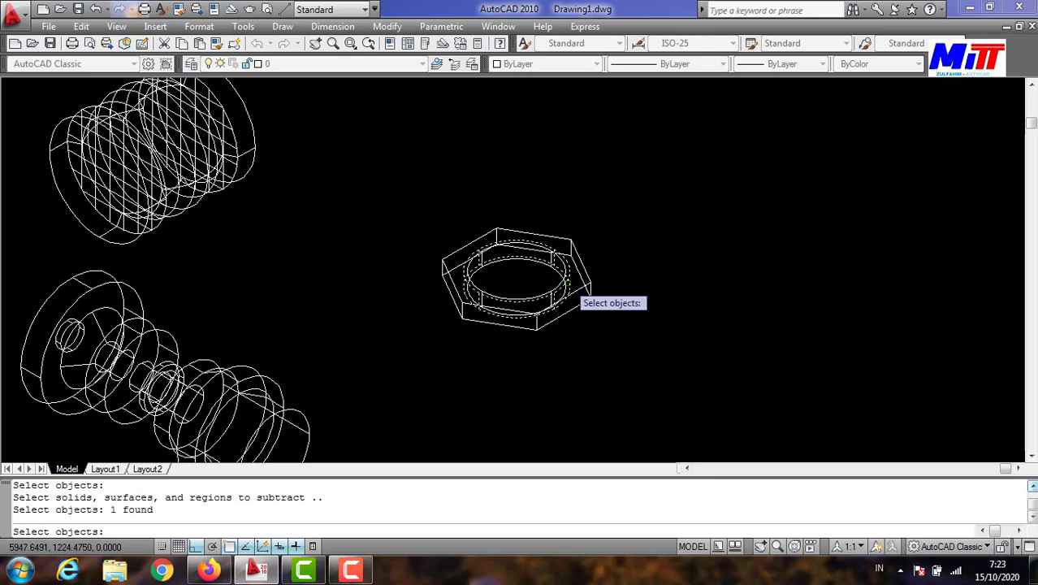
{"action": "key", "text": "Return"}
{"action": "scroll", "coordinate": [580, 280], "scroll_direction": "down", "scroll_amount": 3}
{"action": "scroll", "coordinate": [470, 322], "scroll_direction": "up", "scroll_amount": 1}
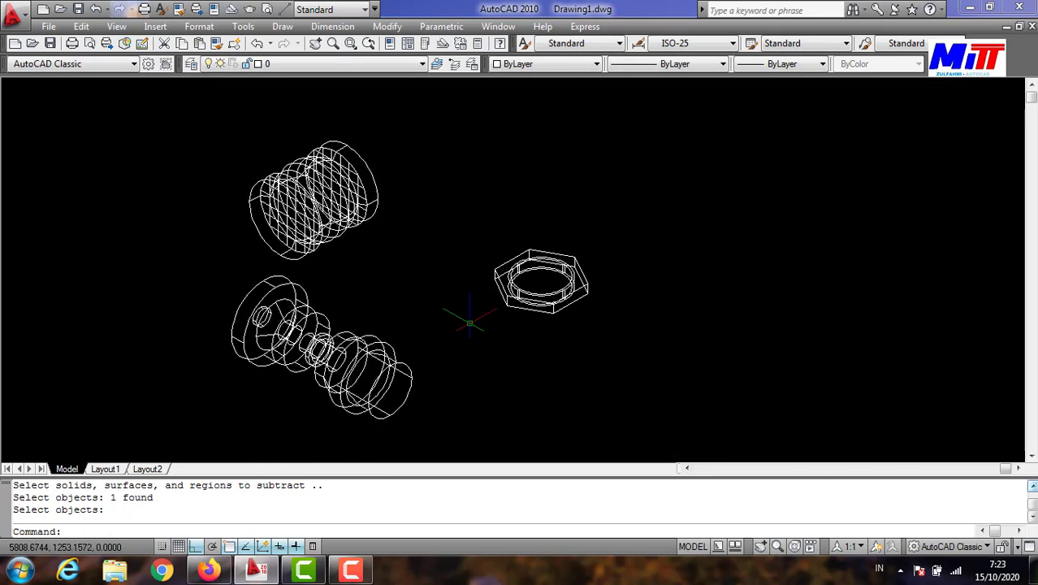